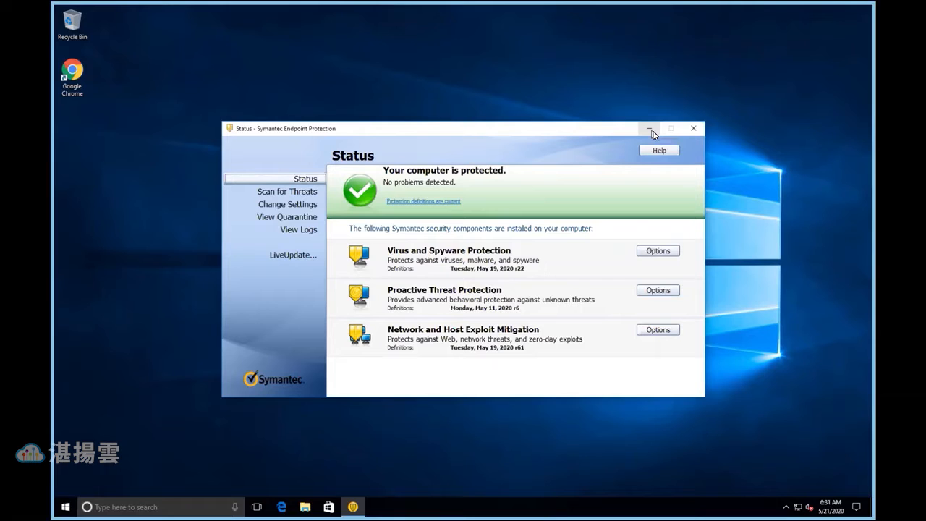
Minimize the Symantec status window, open Google Chrome maximized and go to cloud.acronis.com
click(650, 128)
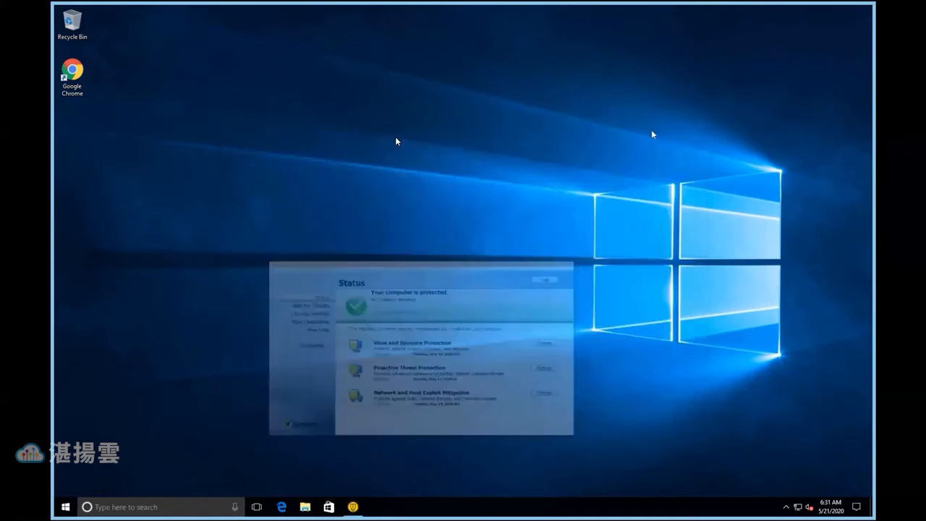
double_click(75, 77)
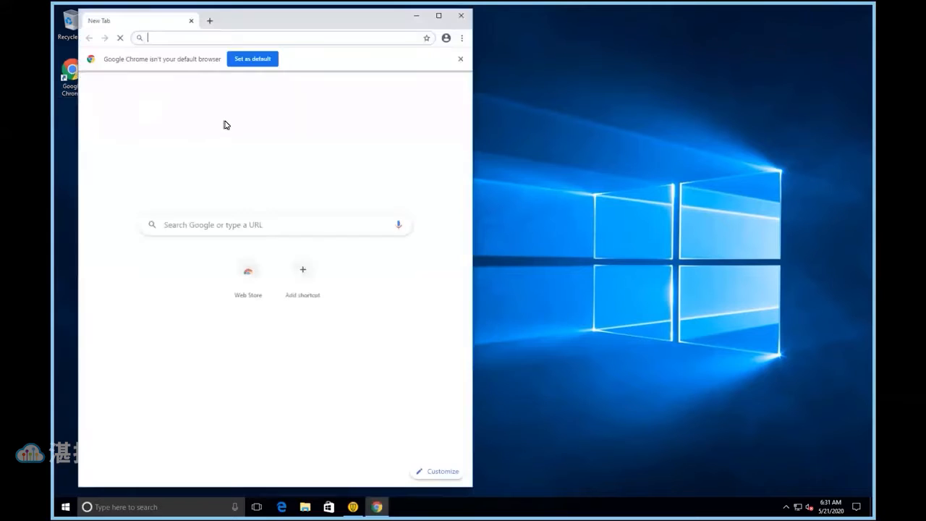
drag(244, 25, 277, 32)
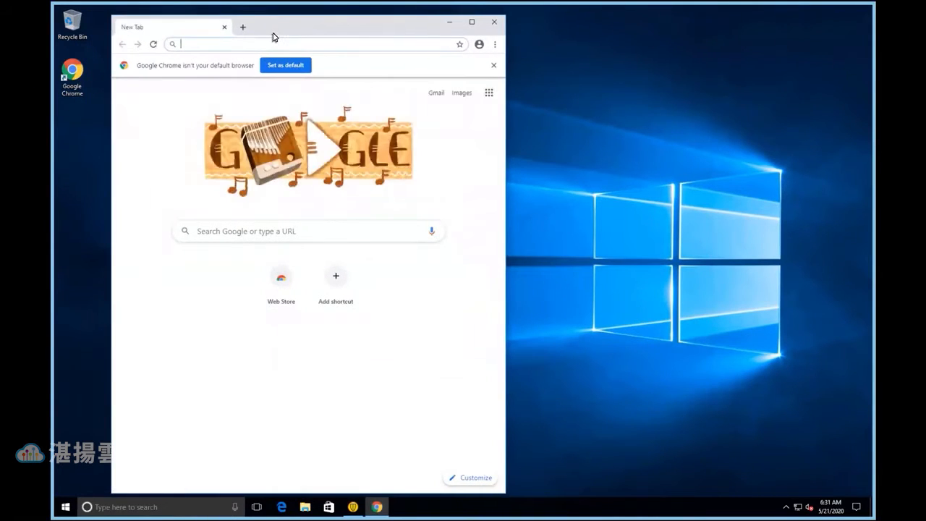
double_click(278, 32)
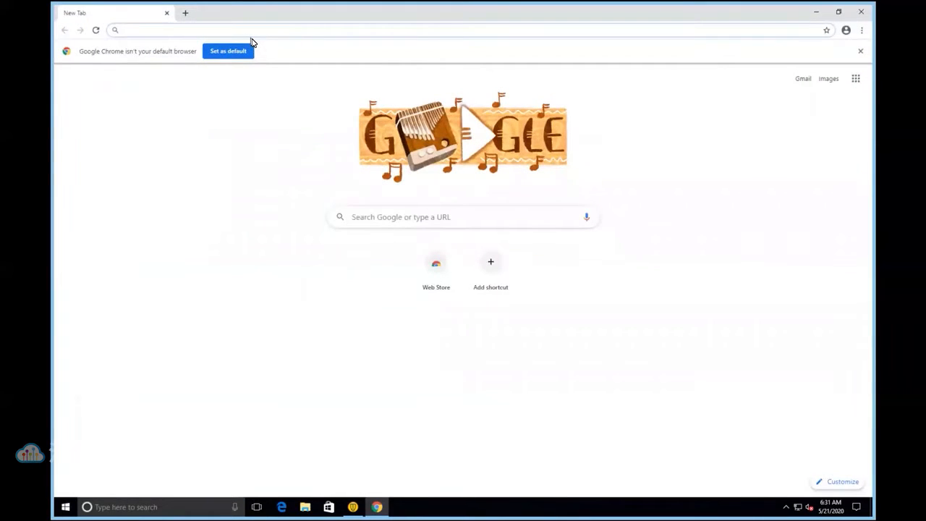
text(cloud.acronis.com)
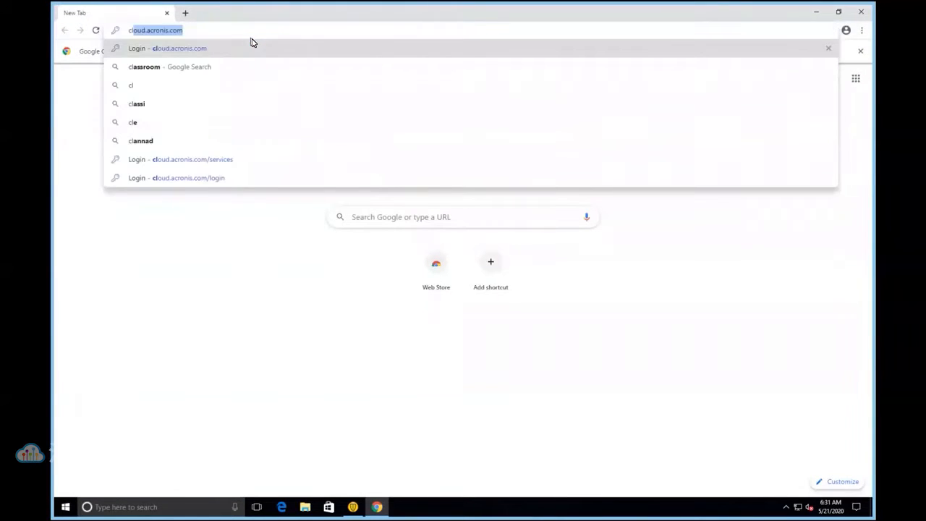
key(Return)
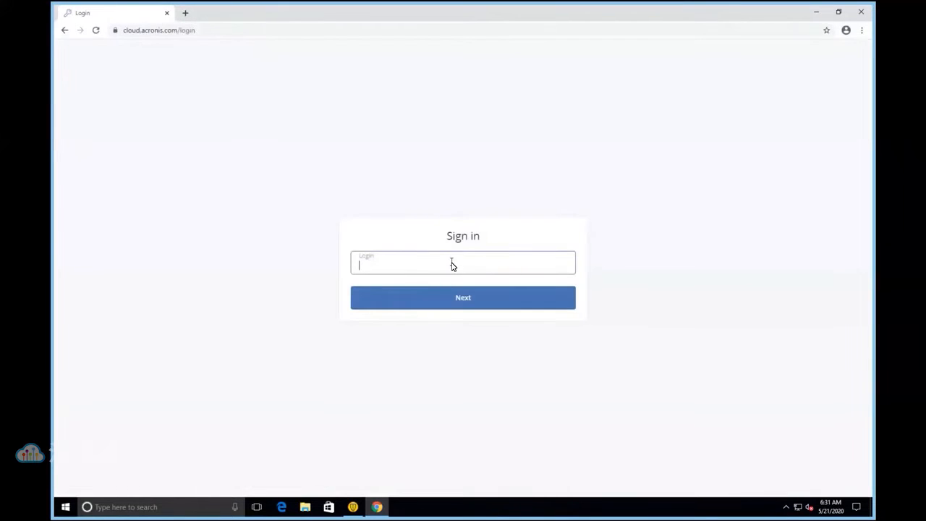
Sign in with the login acronis_install and the account password, and dismiss the offer to save the password
click(451, 265)
text(acronis_install)
key(Return)
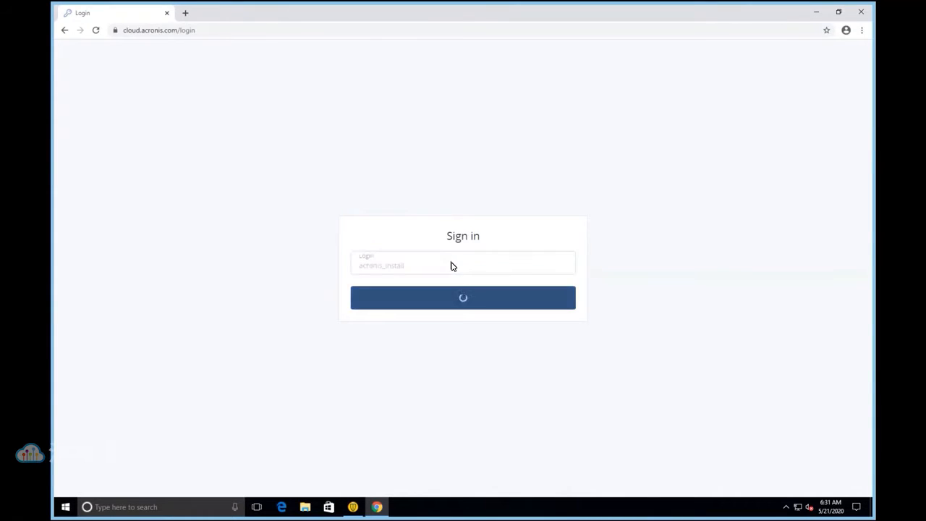
text(••••••••)
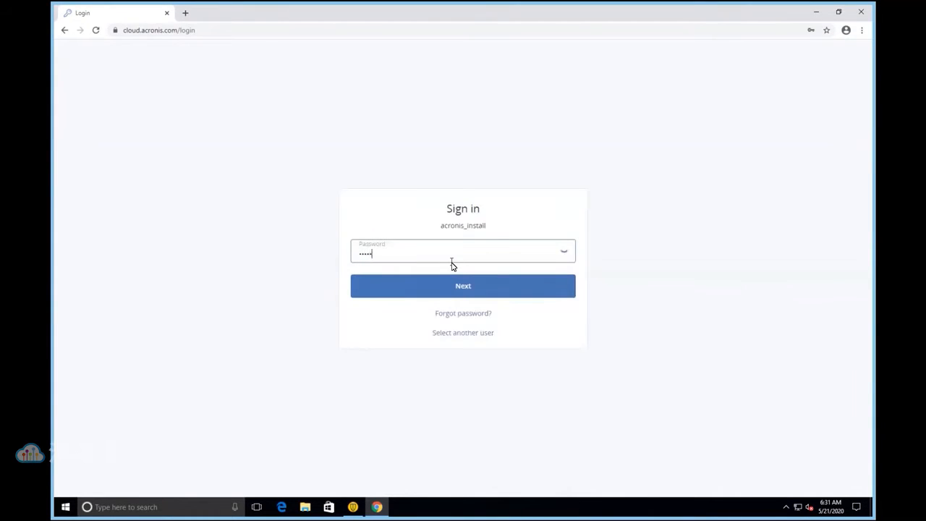
key(Return)
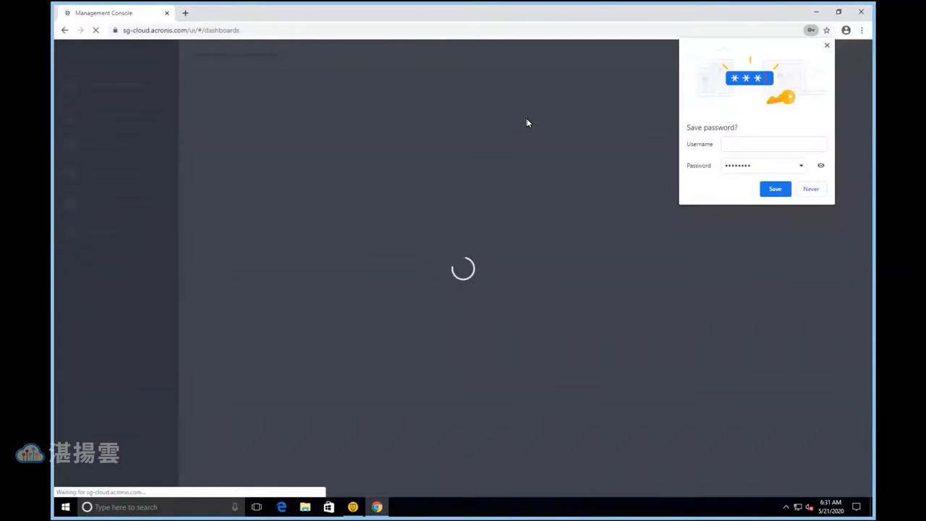
click(826, 46)
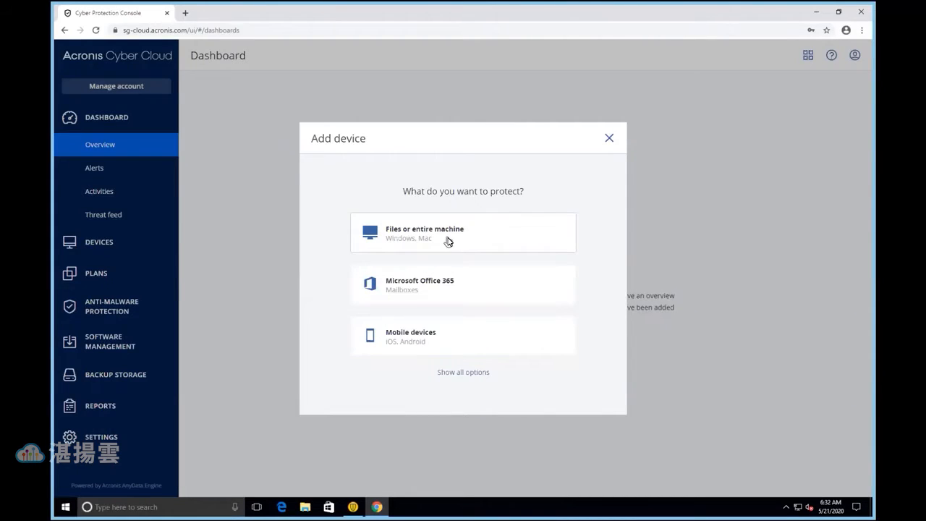
Show all options for adding a device and examine the list from workstations to the offline installer for Windows
click(458, 372)
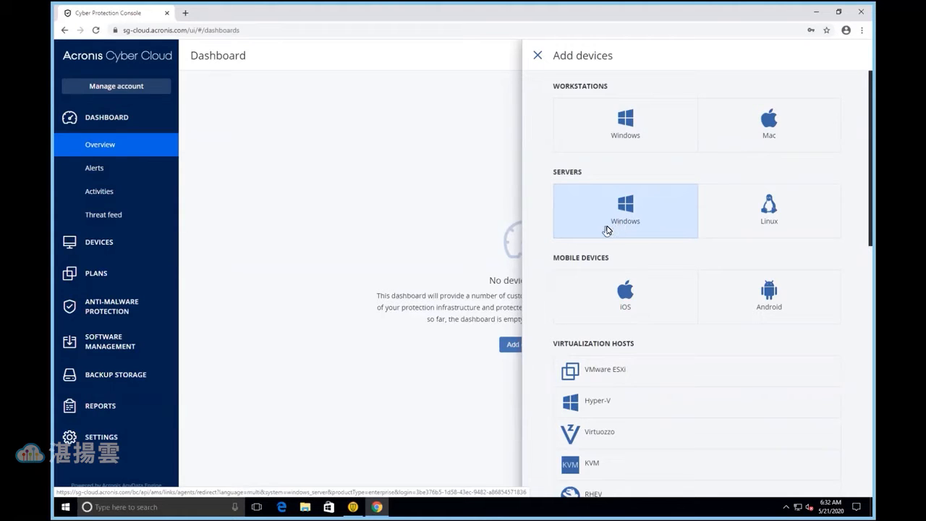
scroll(622, 250, down, 7)
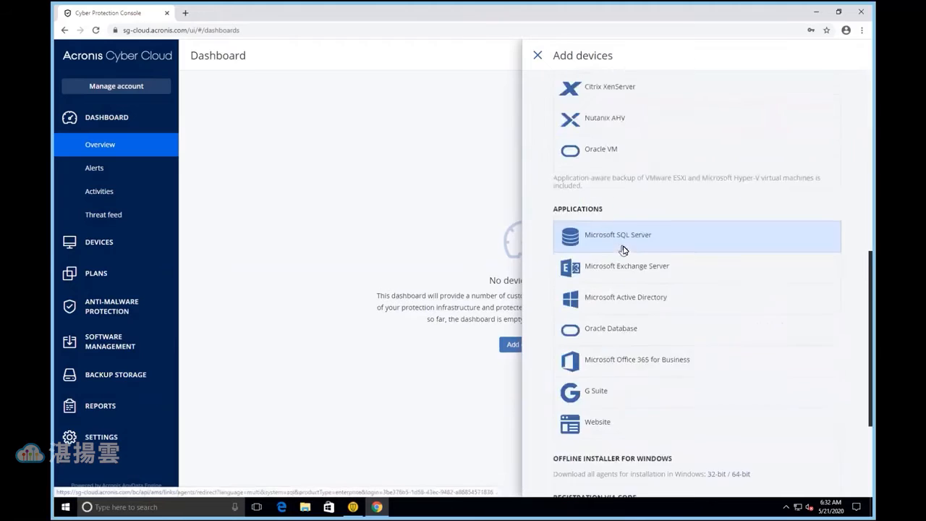
scroll(624, 250, down, 3)
scroll(634, 260, up, 9)
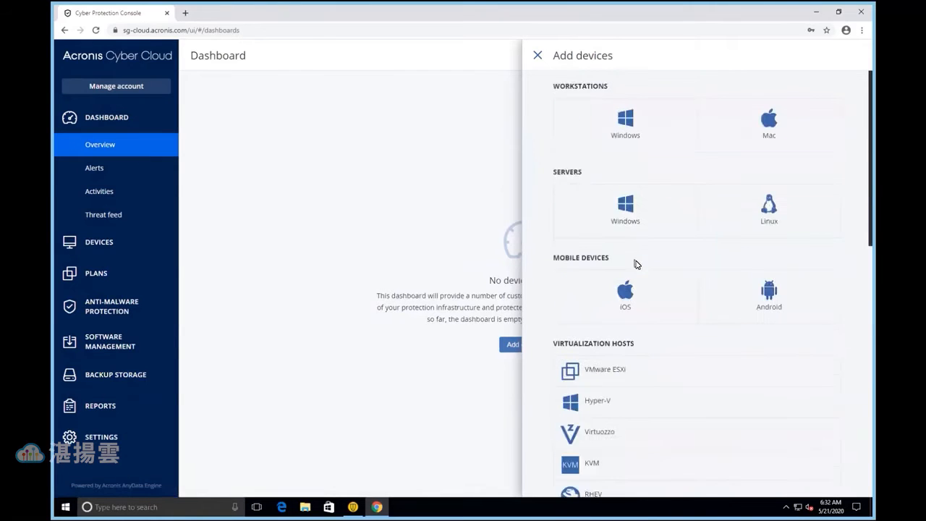
scroll(666, 265, down, 3)
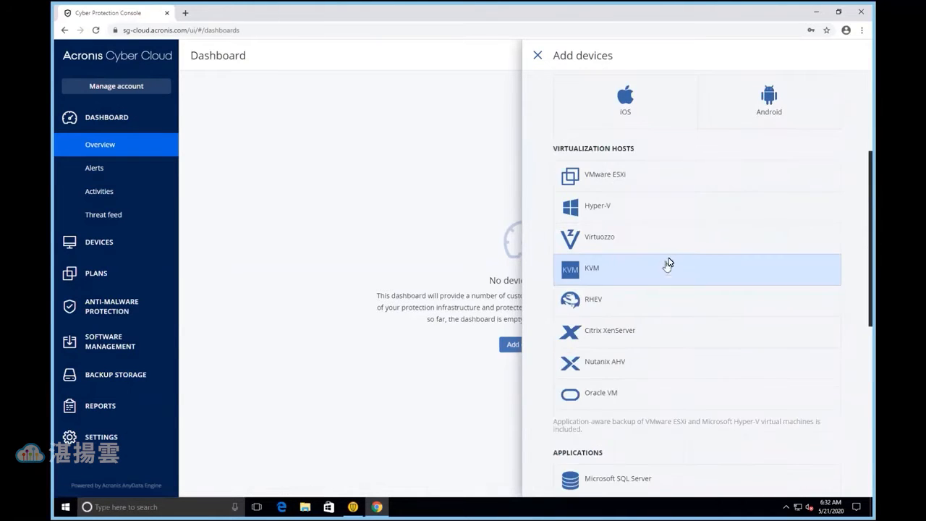
scroll(668, 264, down, 3)
scroll(700, 322, down, 4)
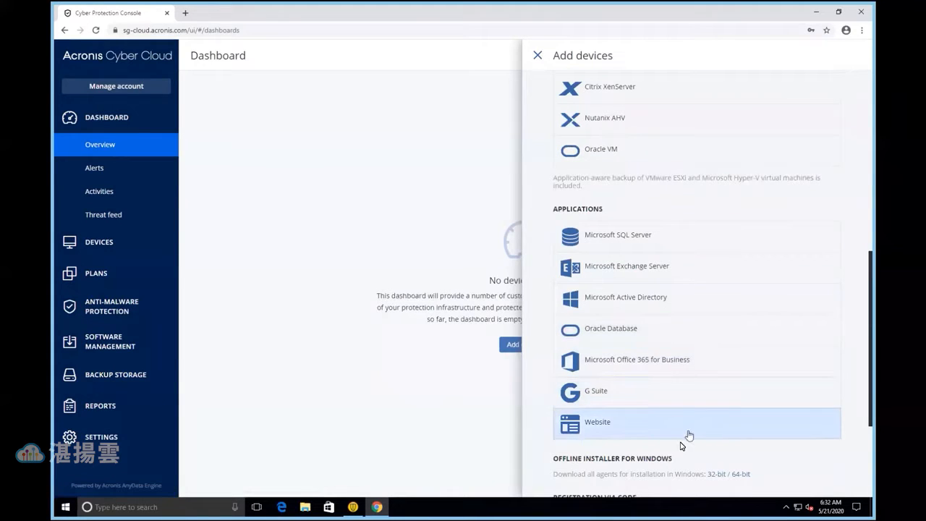
scroll(685, 437, down, 1)
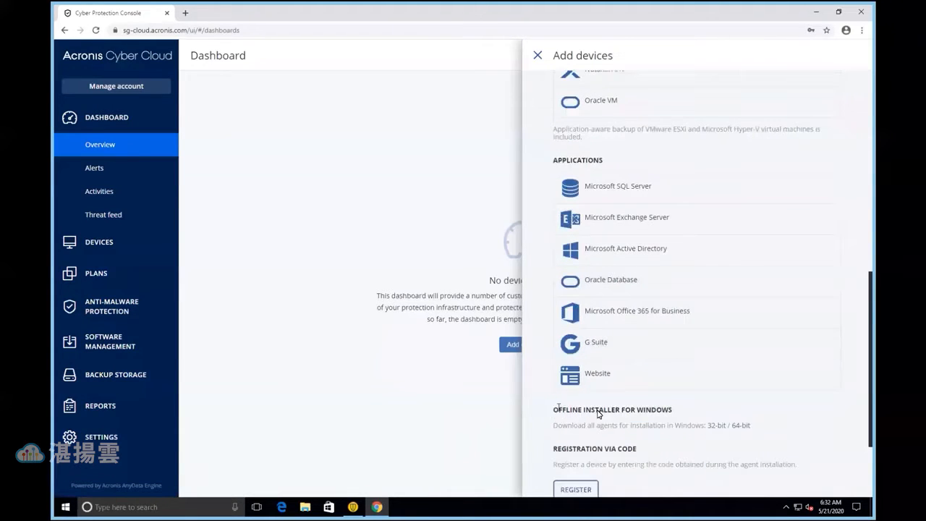
drag(553, 409, 636, 411)
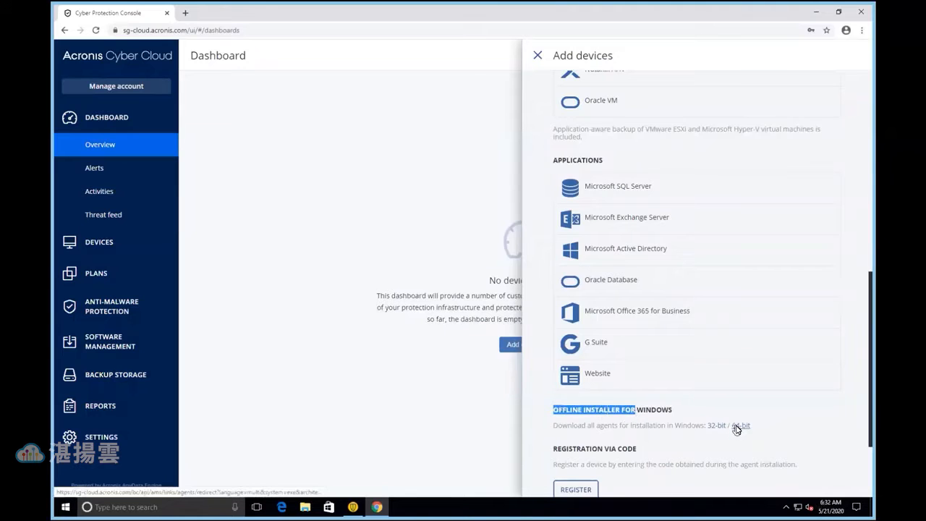
click(761, 437)
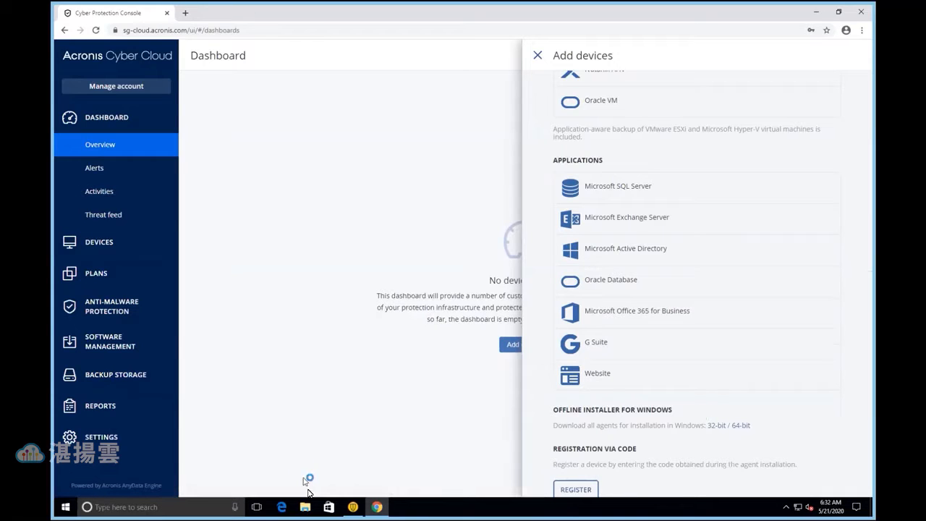
In File Explorer, launch the Cyber_Protection_Agent_for_Windows_x64 installer from the Downloads folder and allow it to run
click(305, 511)
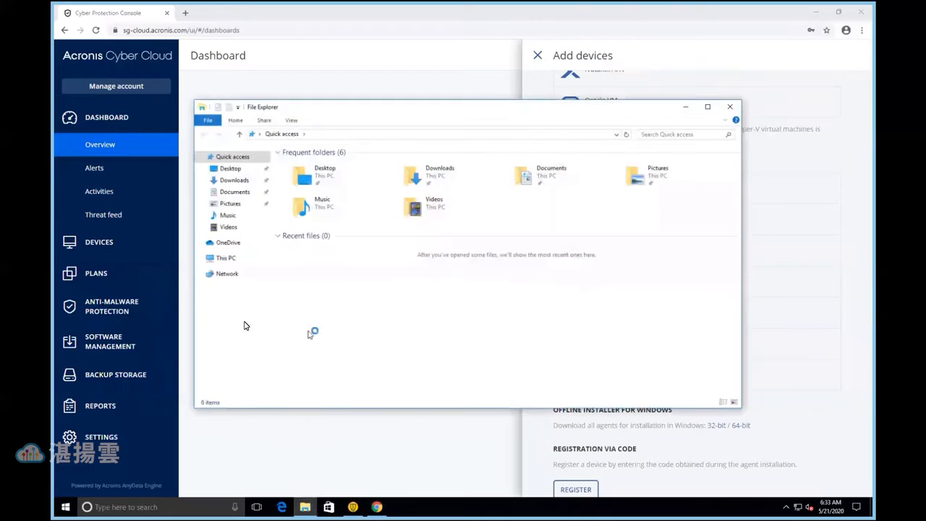
click(234, 180)
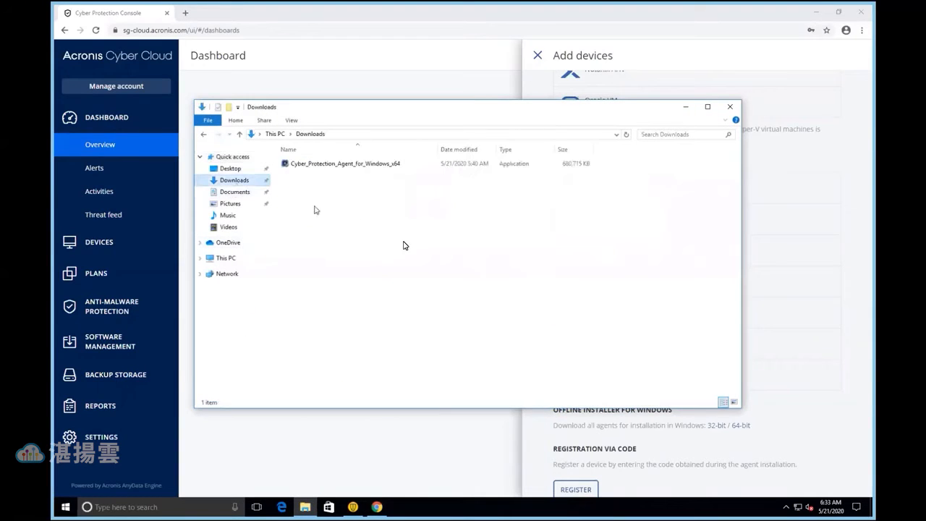
double_click(366, 164)
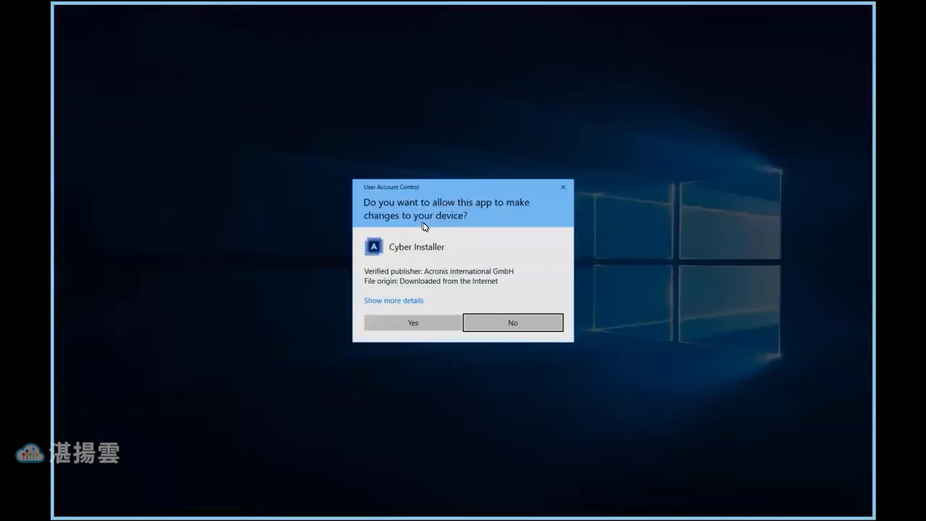
click(416, 325)
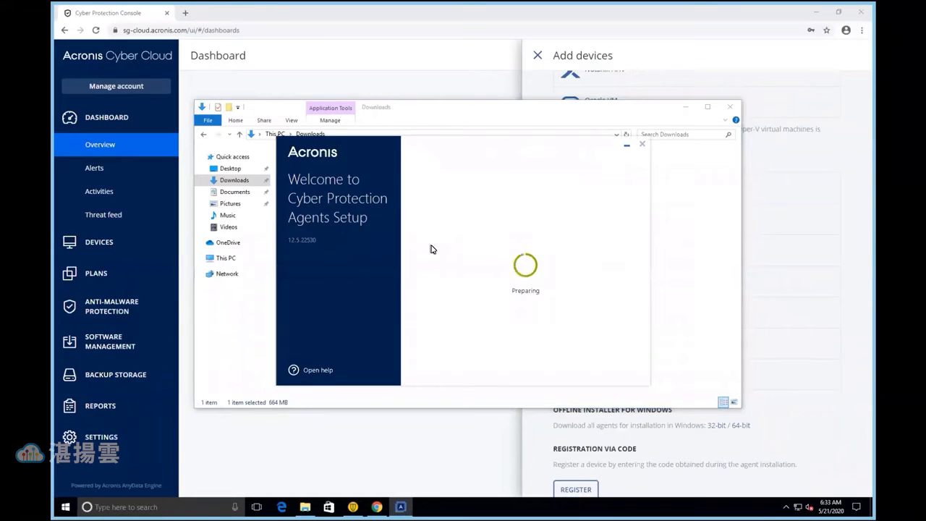
drag(455, 148, 431, 148)
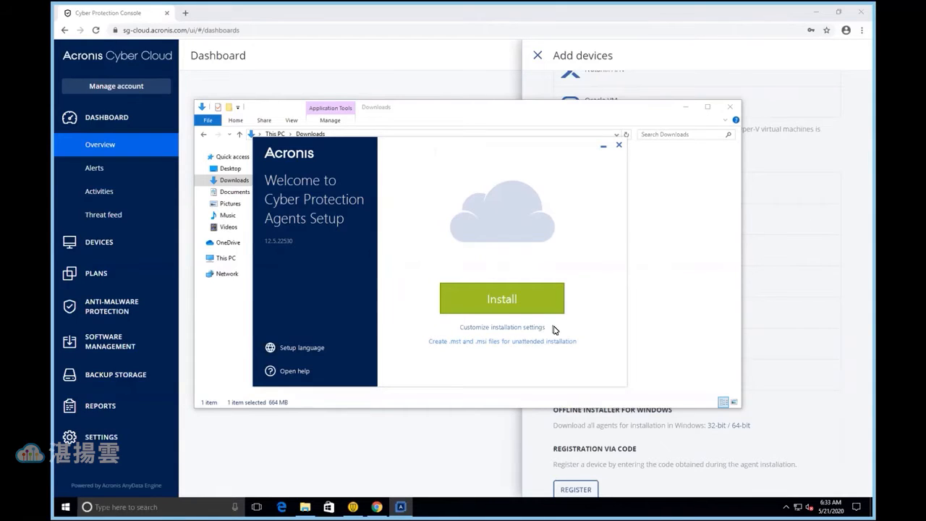
Customize the installation settings, choosing Agent for Windows, Command-Line Tool and Cyber Protection Monitor as the components to install
click(502, 328)
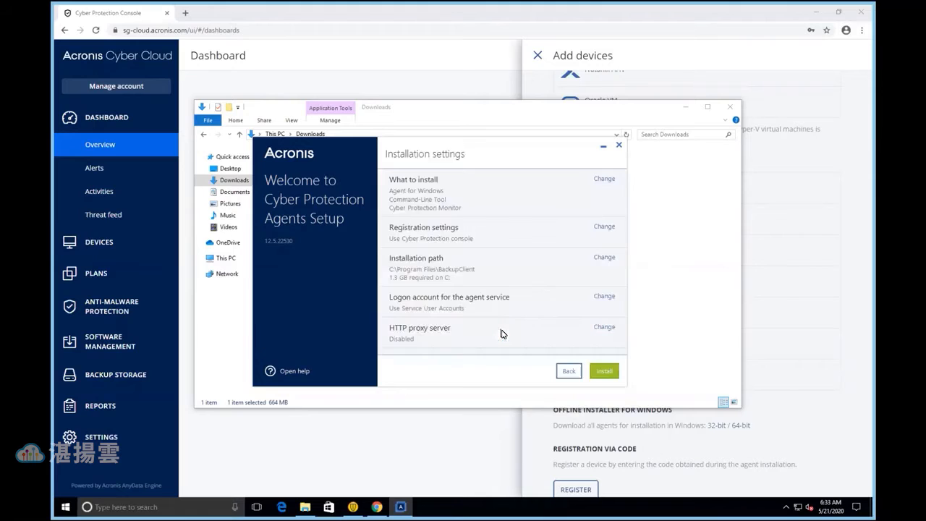
click(602, 179)
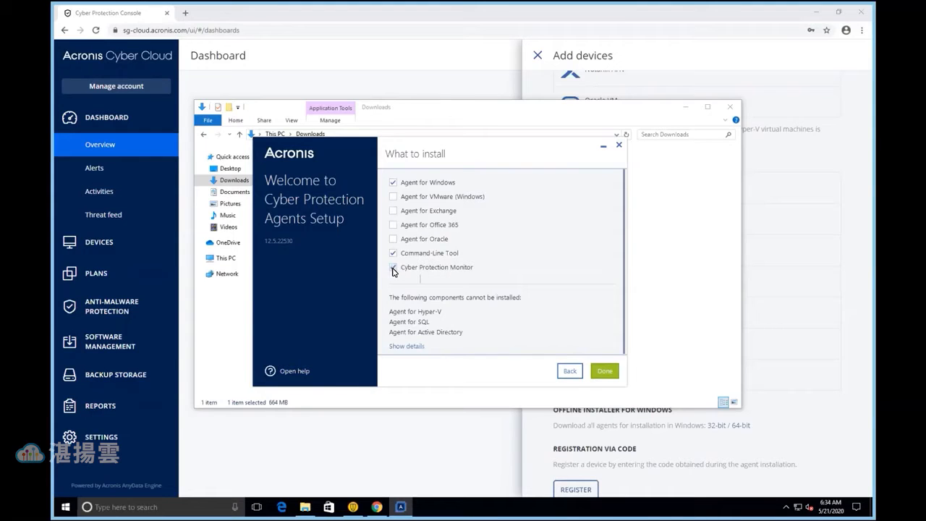
click(393, 269)
click(604, 371)
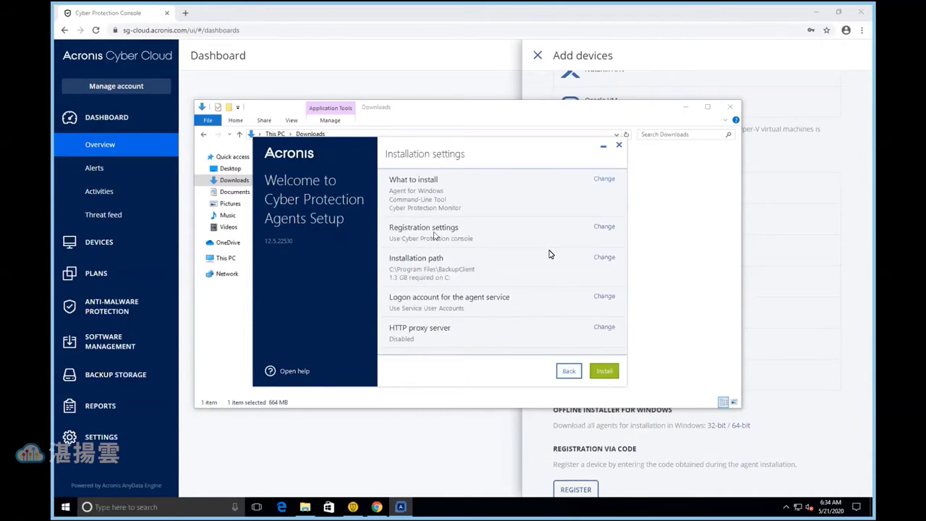
Review the credentials and registration token options in the registration settings, and choose Use Cyber Protection console
click(605, 227)
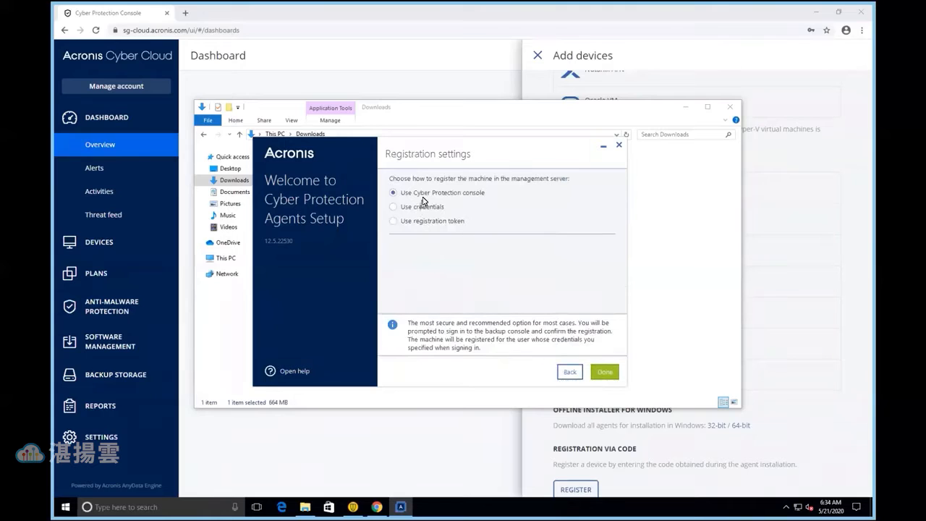
click(417, 210)
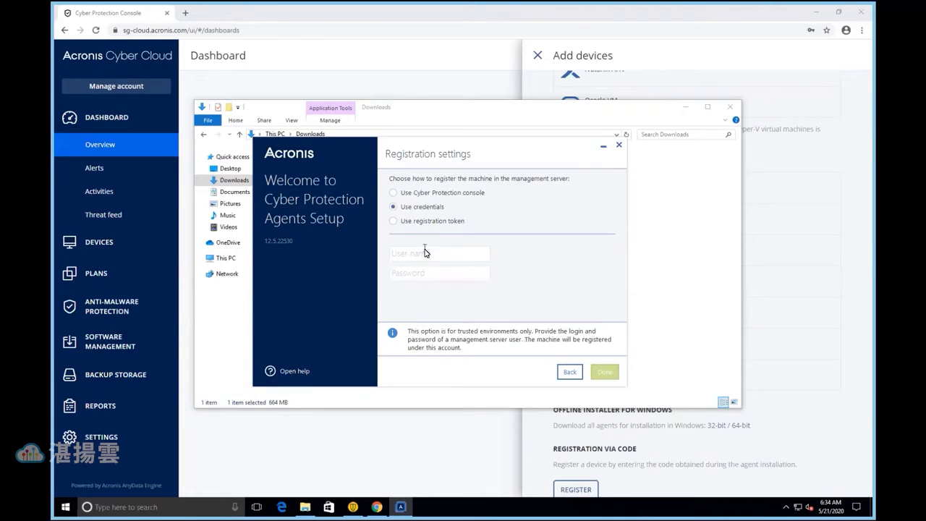
click(424, 251)
click(420, 194)
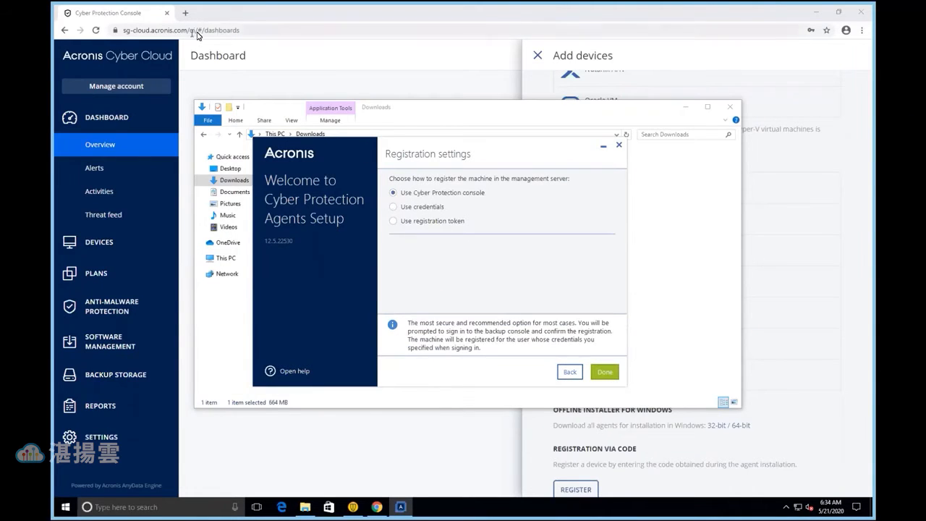
click(417, 222)
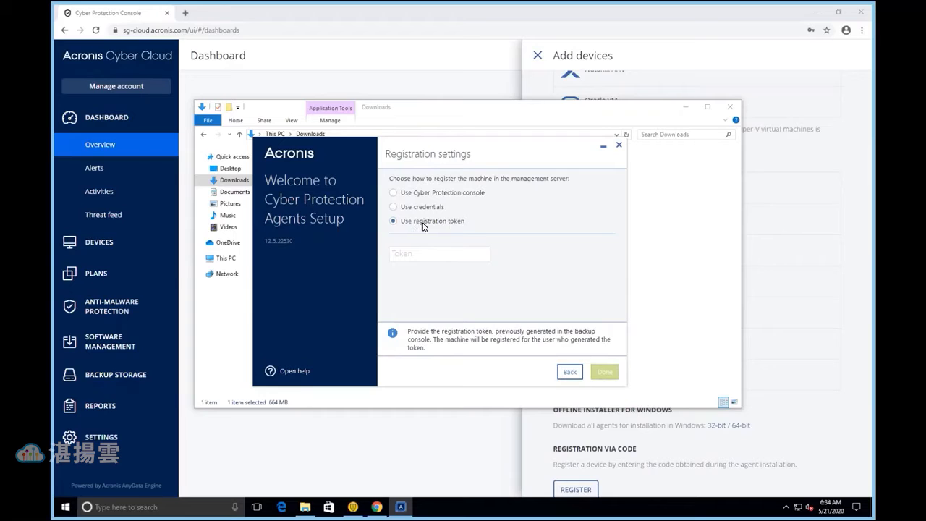
click(425, 196)
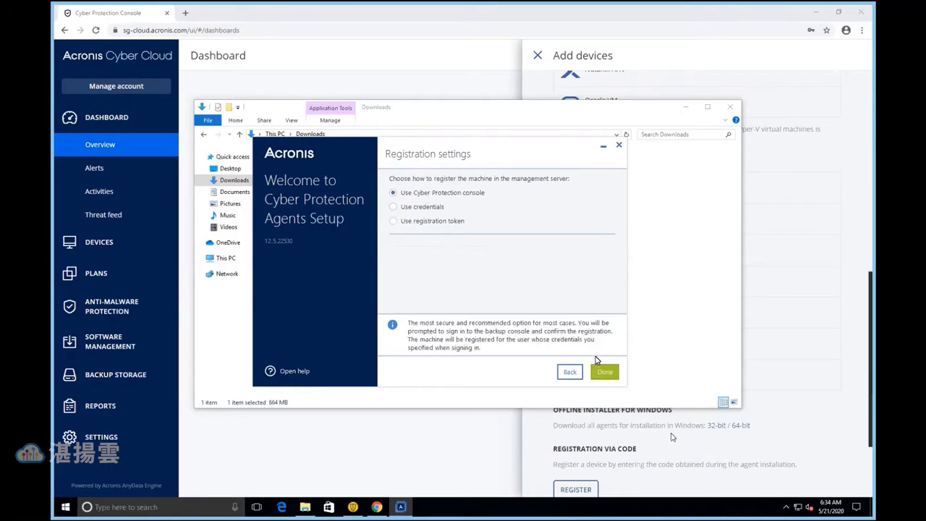
click(606, 373)
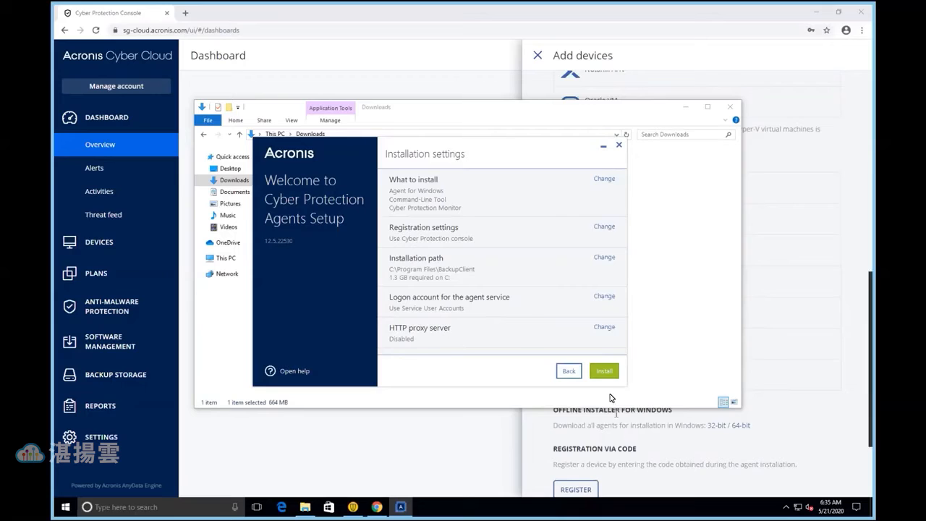
Start installing the agent, look over the console's Add devices list and return to the setup window
click(604, 372)
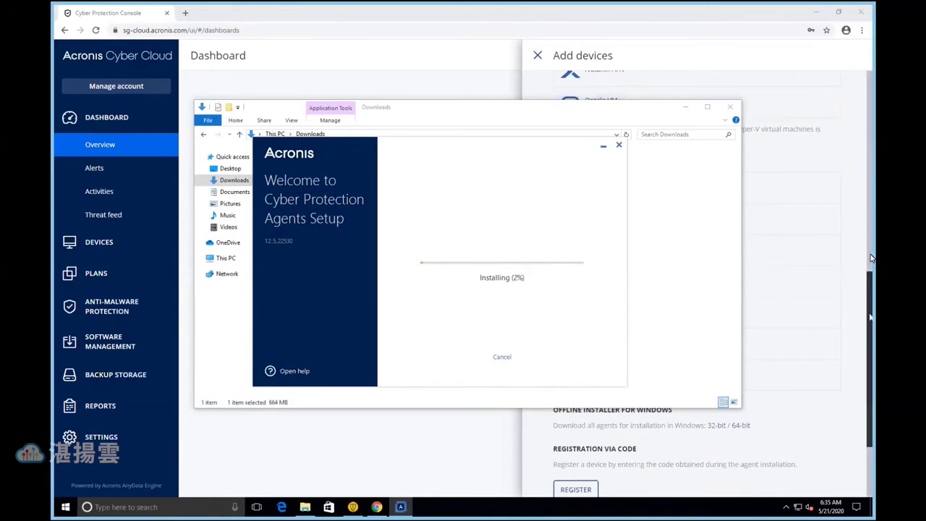
drag(871, 316, 865, 101)
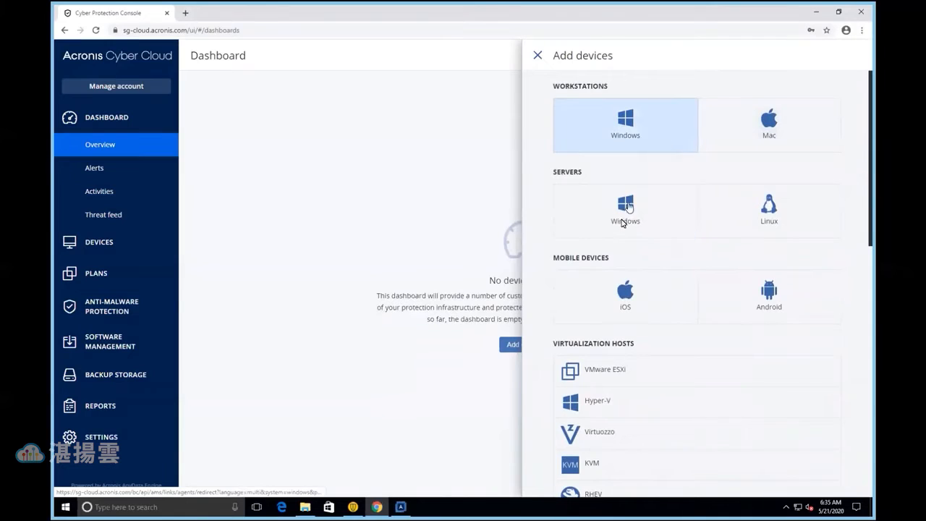
click(401, 506)
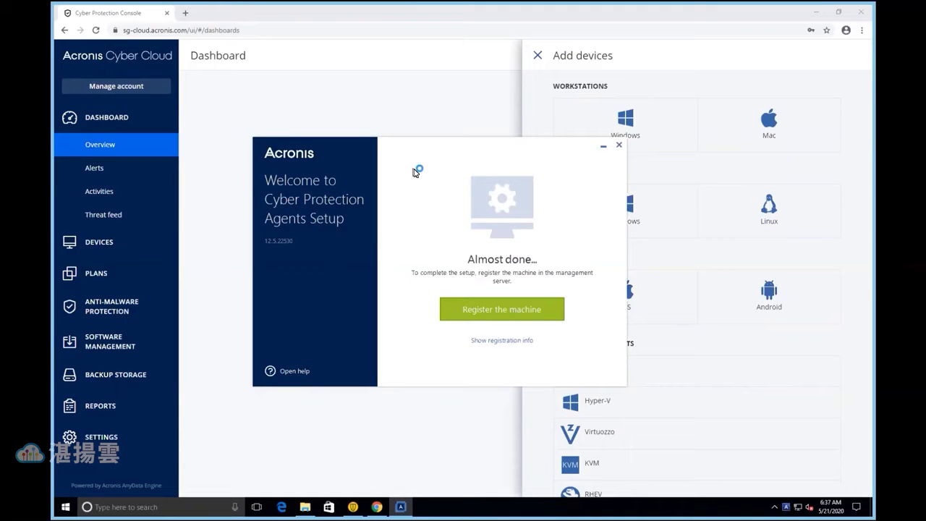
Dismiss the browser sign-in page opened for machine registration and copy the registration code from the setup's registration info
click(502, 319)
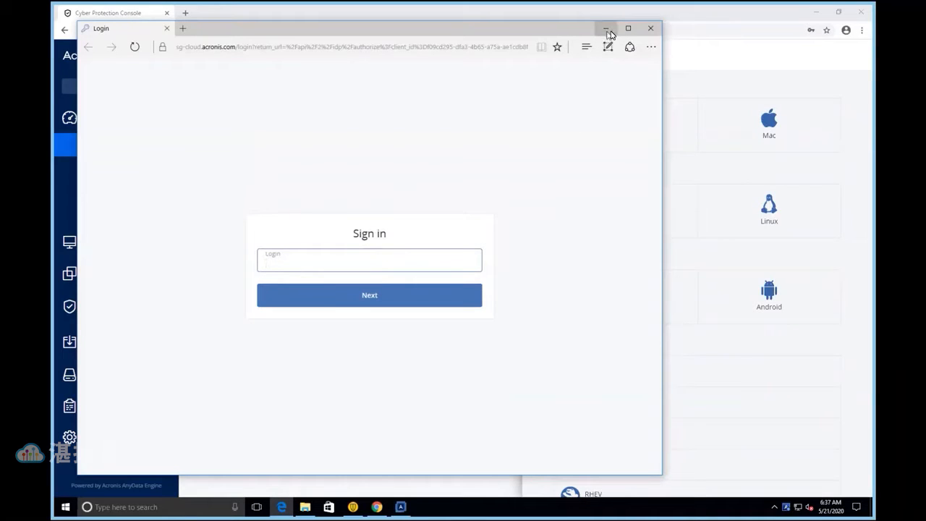
click(647, 30)
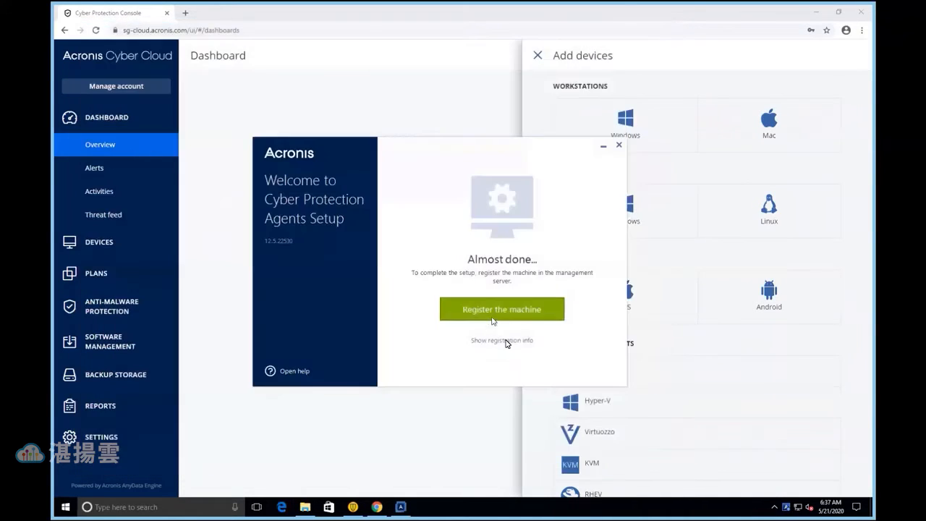
click(505, 341)
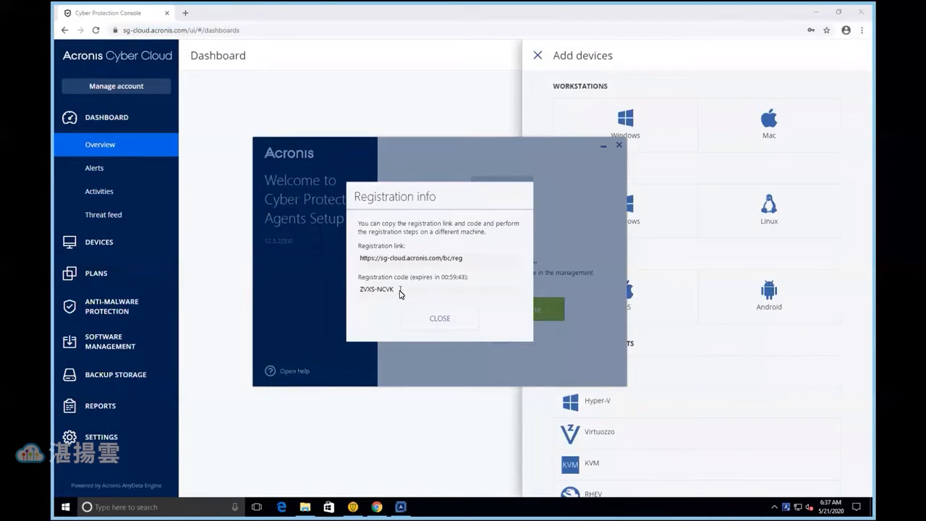
drag(401, 291, 353, 295)
key(ctrl+c)
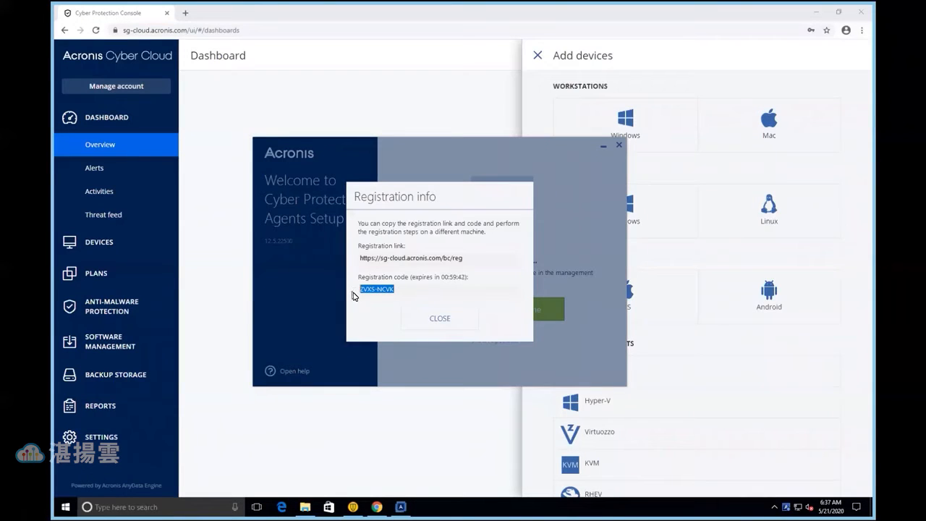
click(430, 316)
Register the device via code in the Add devices list by pasting the registration code, checking it and confirming the registration
click(643, 73)
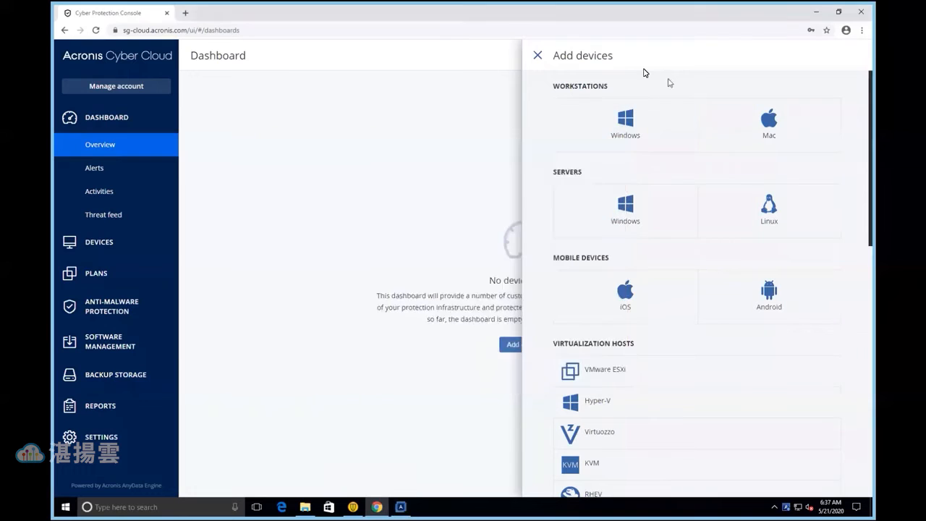
scroll(646, 181, down, 9)
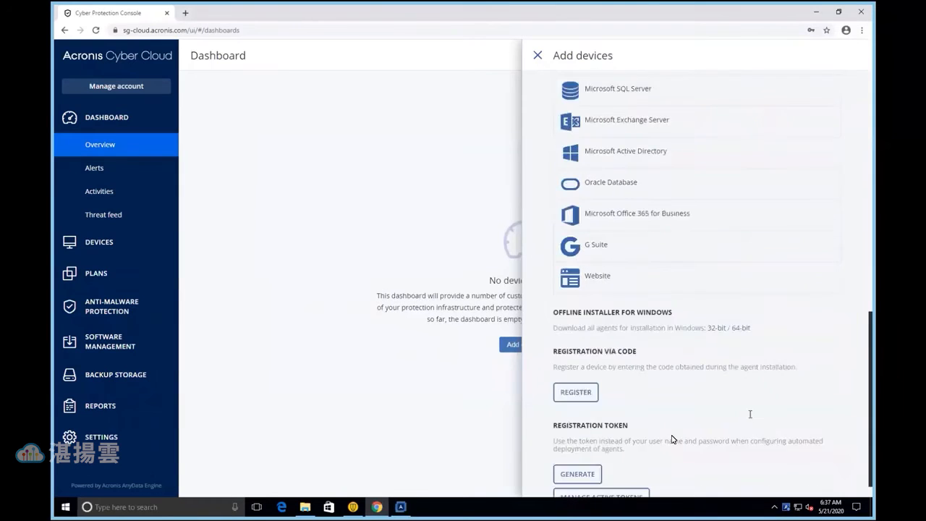
click(586, 374)
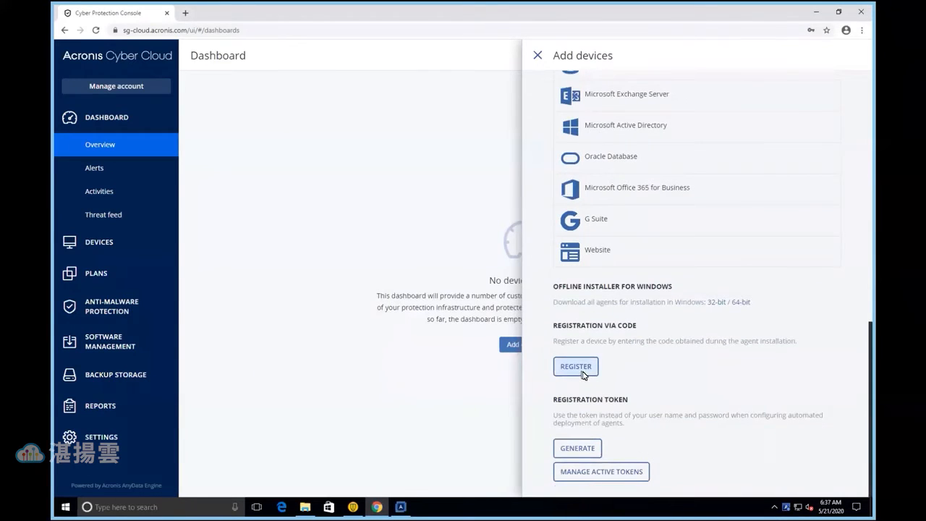
key(ctrl+v)
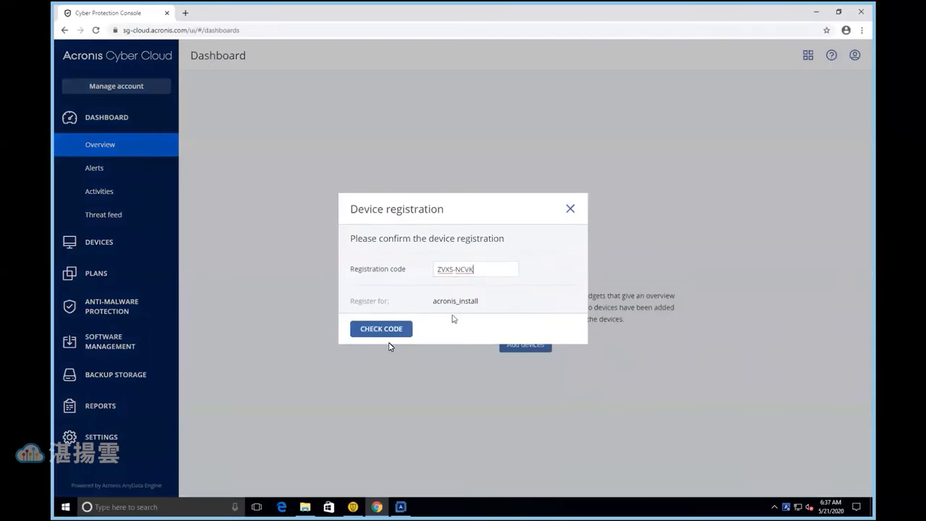
click(381, 329)
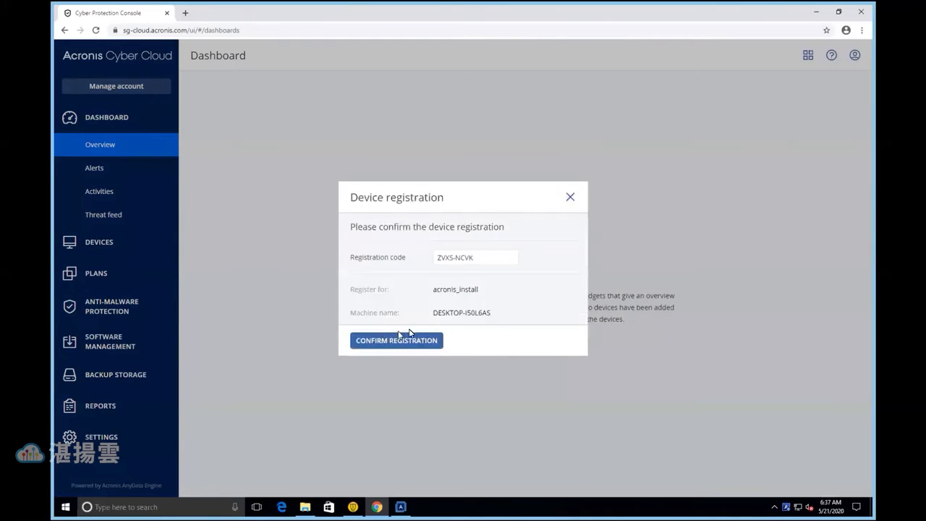
click(406, 341)
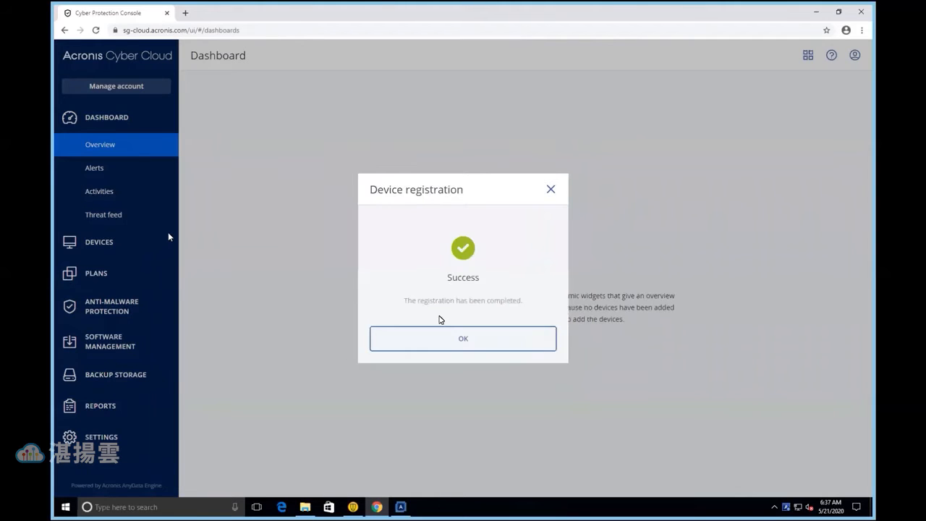
click(447, 343)
Examine the Office workers (third-party Antivirus) and Office workers (Acronis Antivirus) protection plans offered for device DESKTOP-I50L6AS, without applying one
click(116, 243)
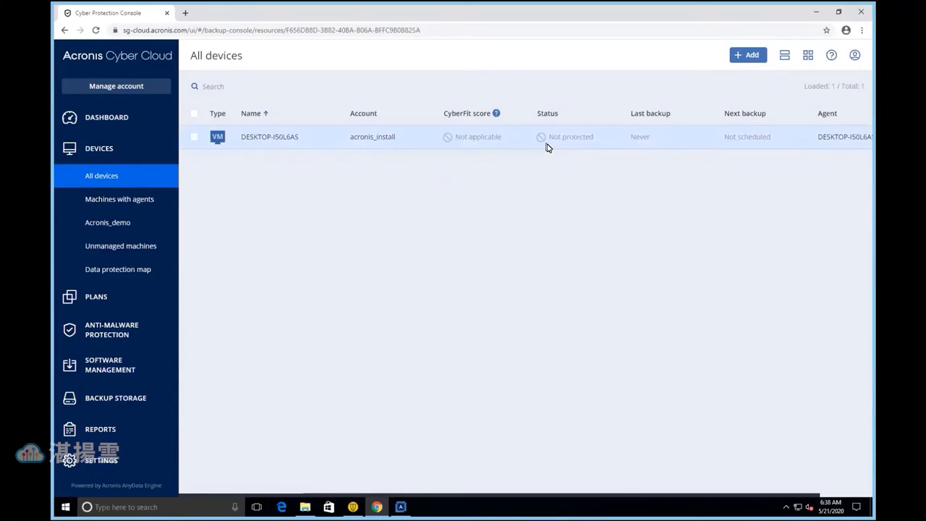
click(506, 143)
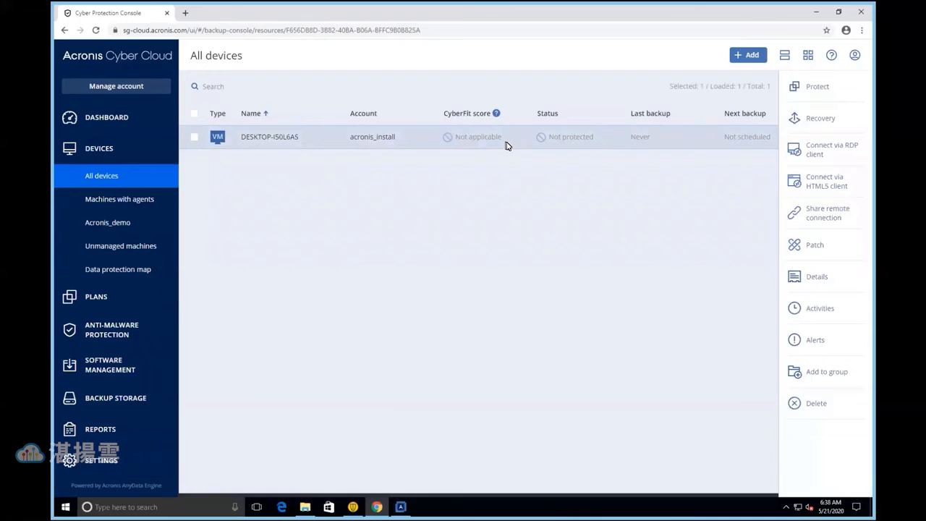
click(818, 88)
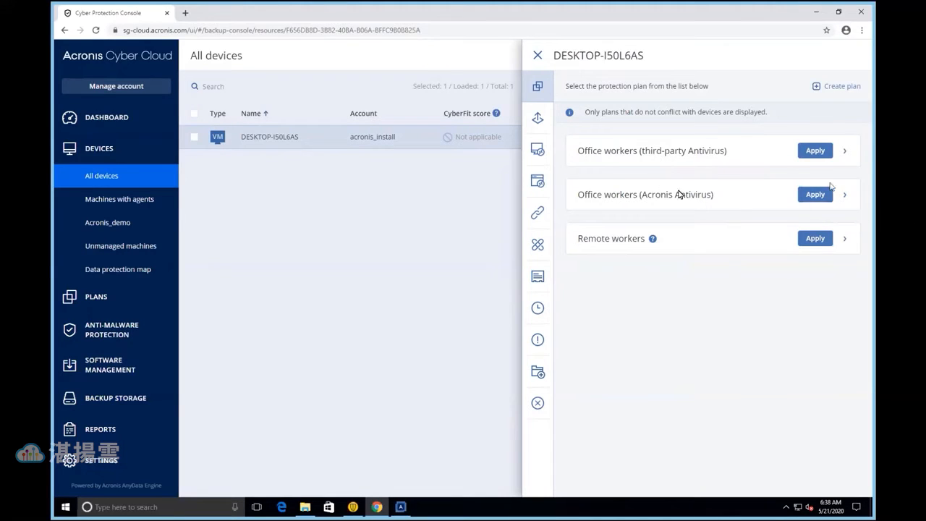
click(845, 152)
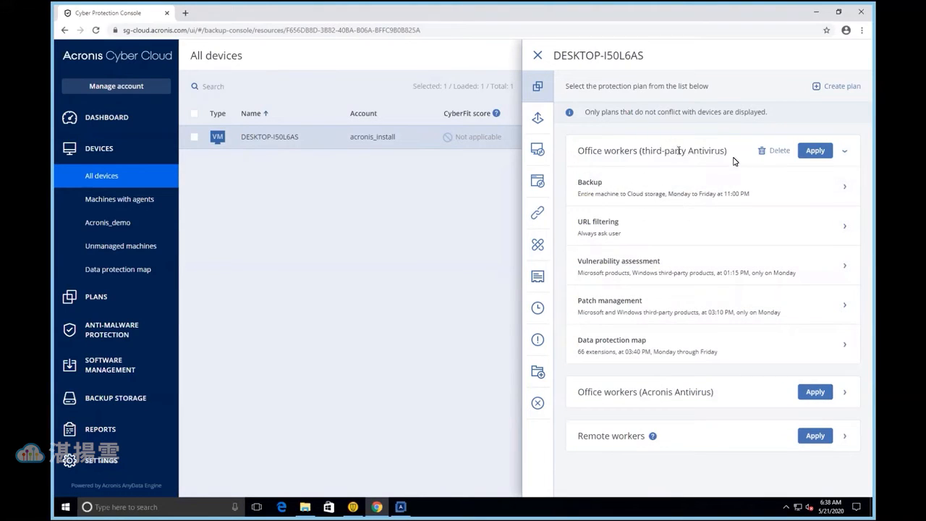
click(844, 154)
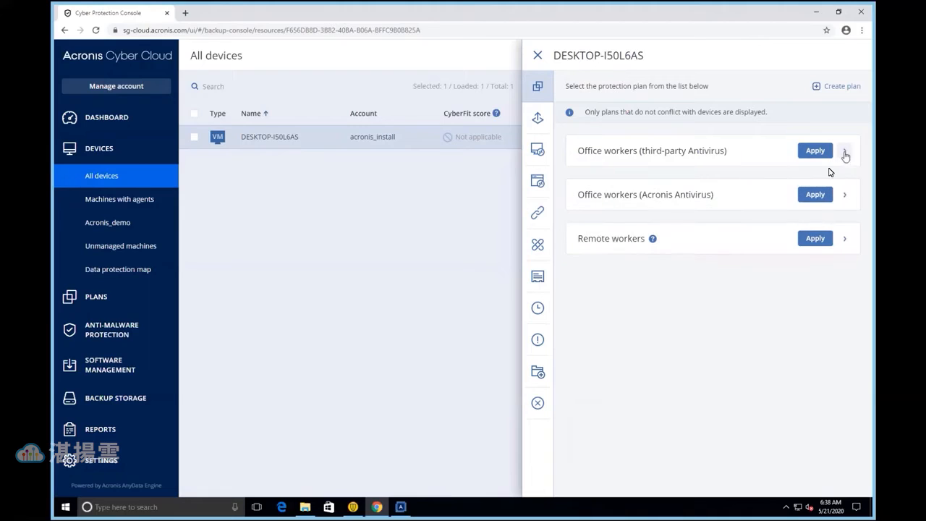
click(843, 200)
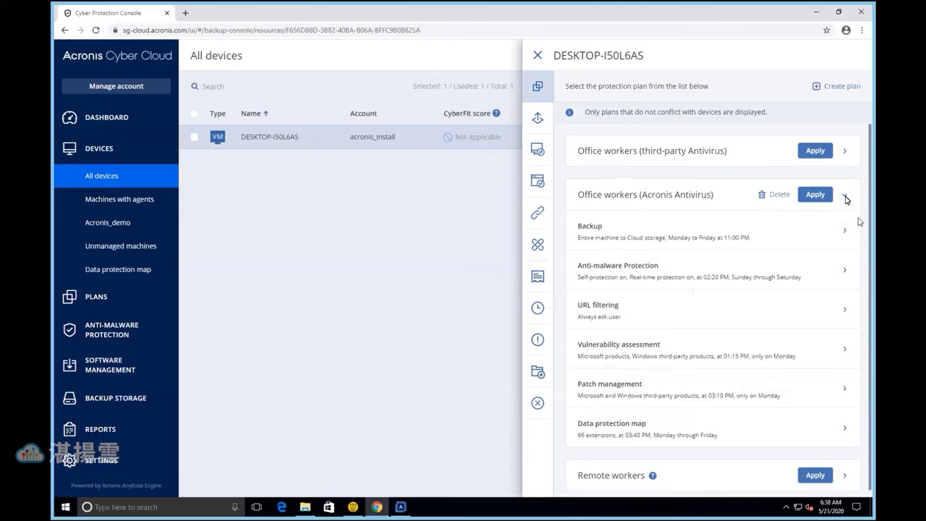
click(845, 197)
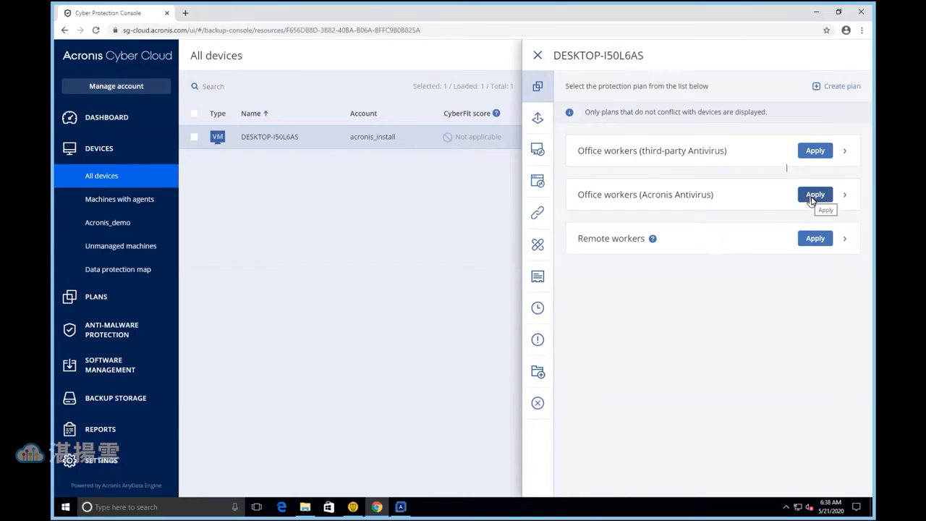
click(535, 57)
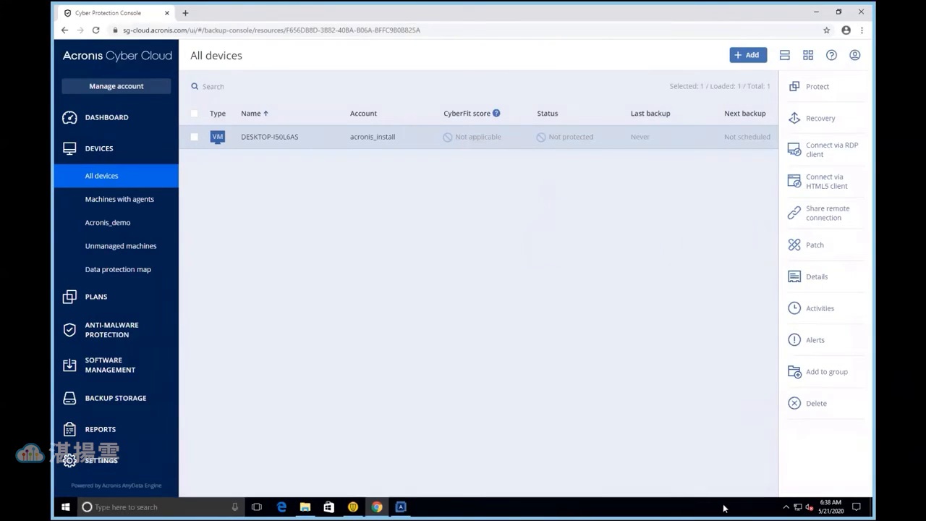
Check the hidden notification area programs and the Symantec Endpoint Protection status on the machine
click(786, 506)
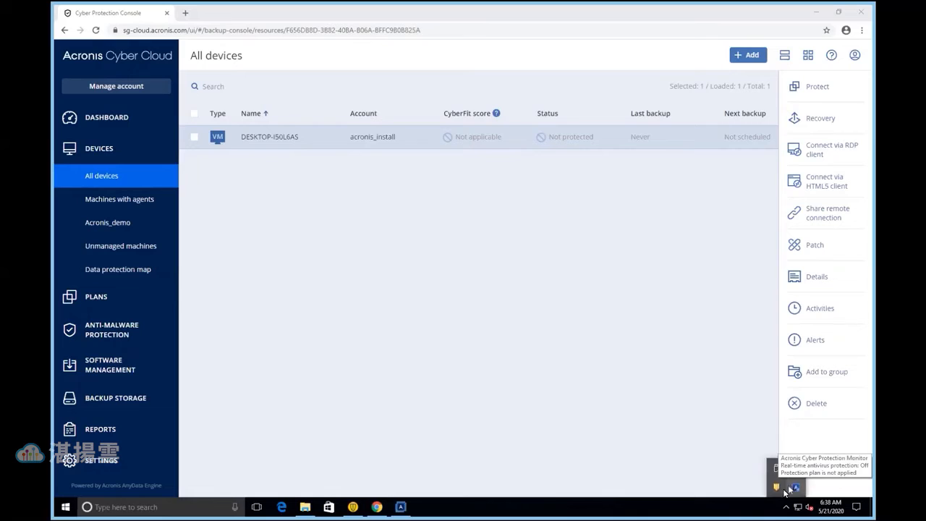
click(353, 506)
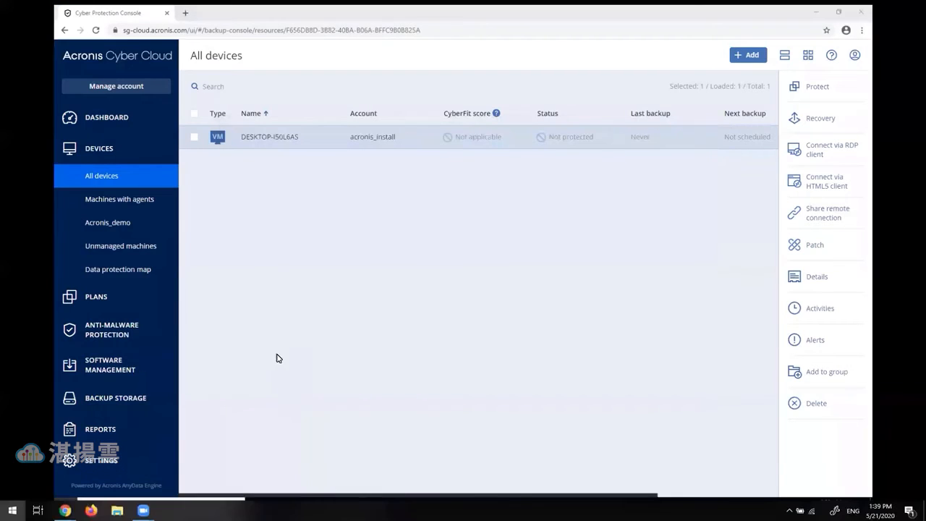
key(super)
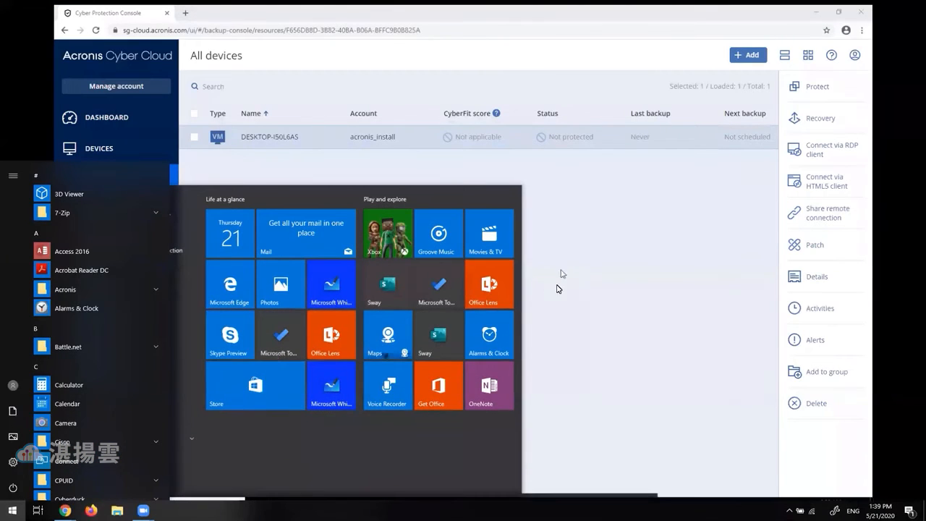
text(pro)
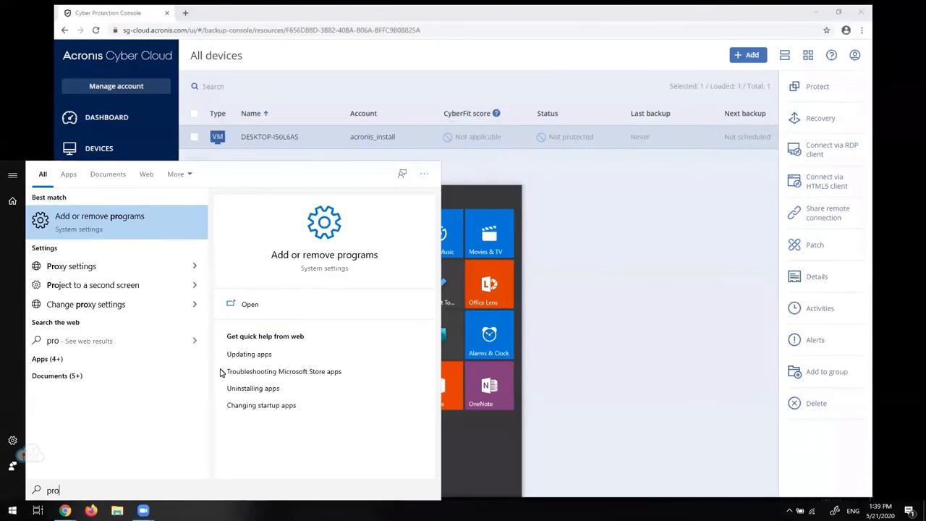
click(178, 229)
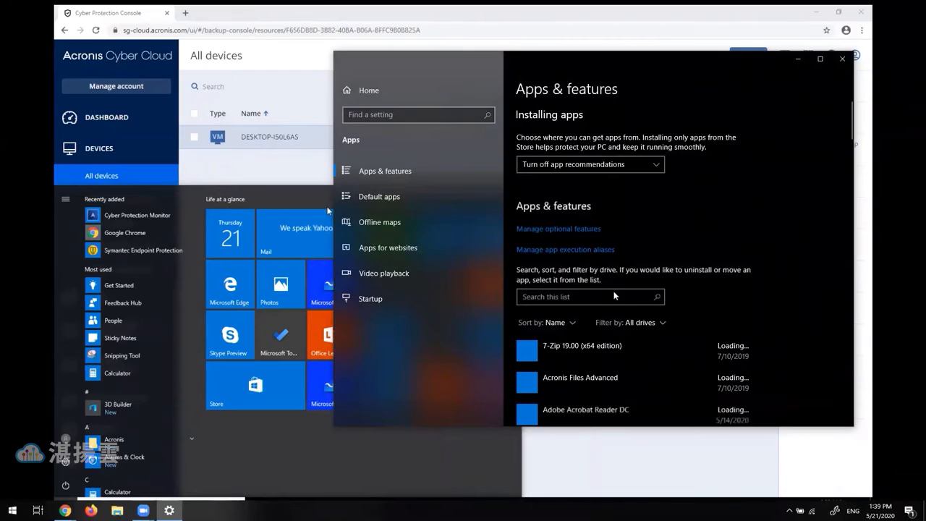
scroll(629, 309, down, 15)
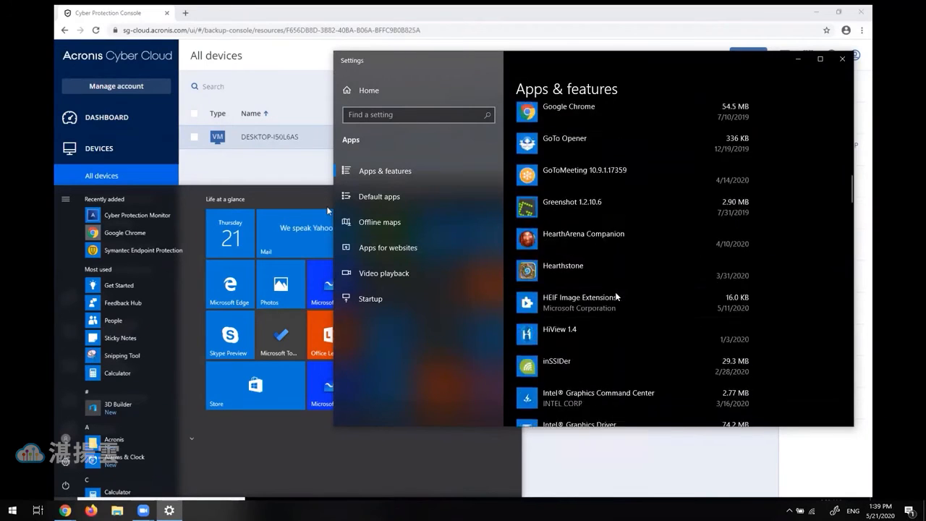
scroll(615, 292, down, 1)
click(841, 59)
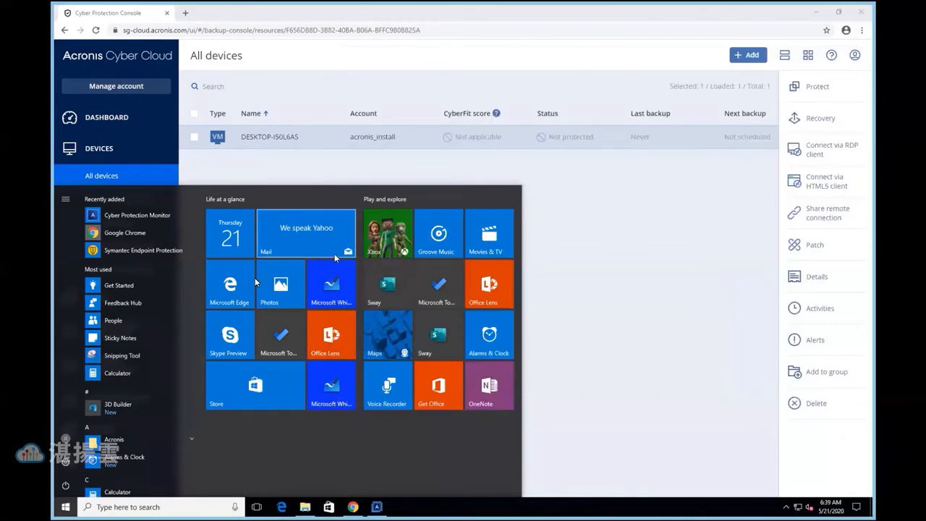
click(258, 174)
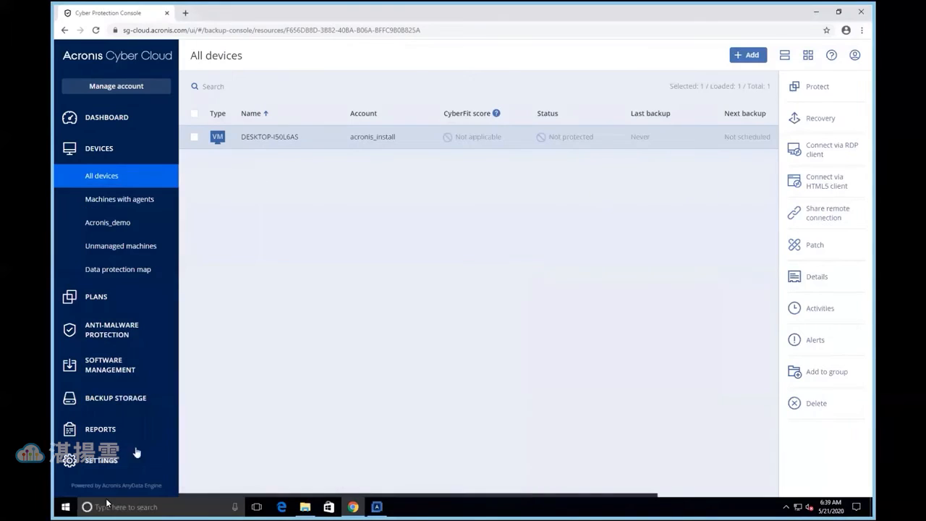
click(65, 507)
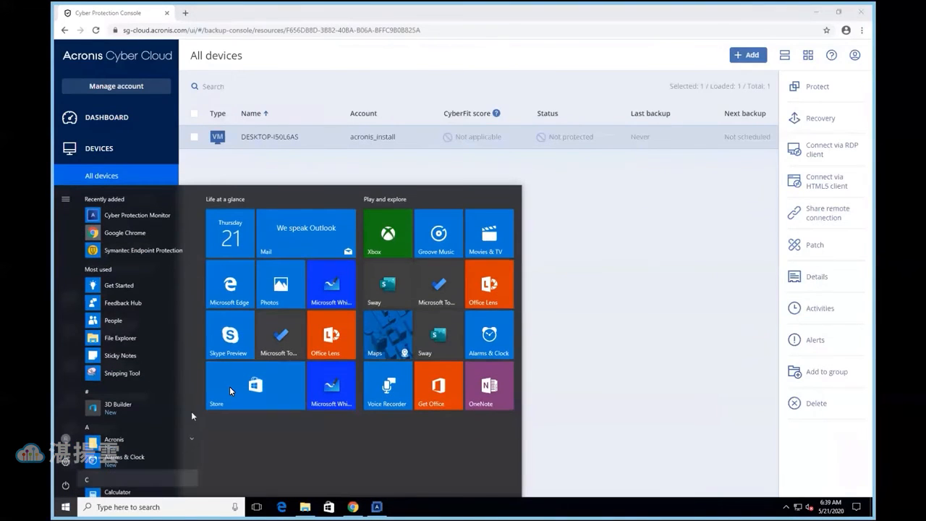
click(545, 389)
Search the remote Windows machine for "pro" and open Programs and Features
click(67, 506)
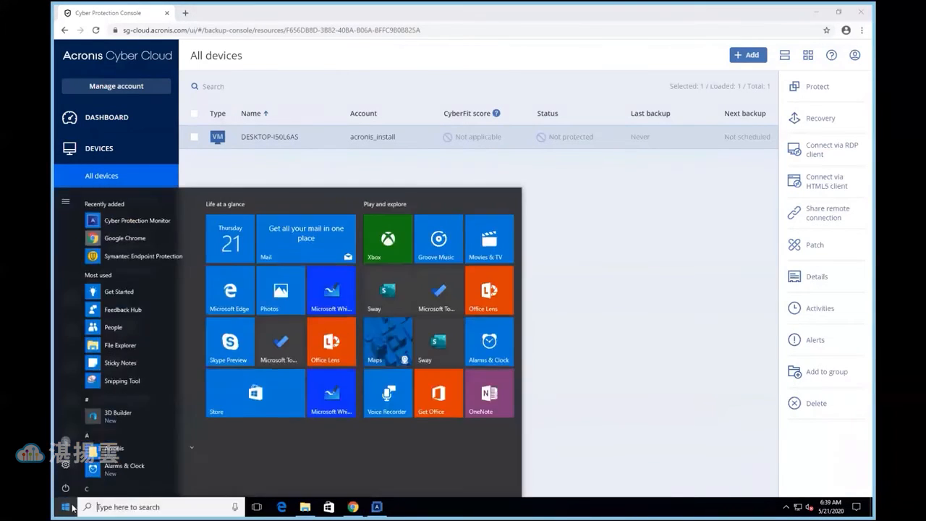
text(pro)
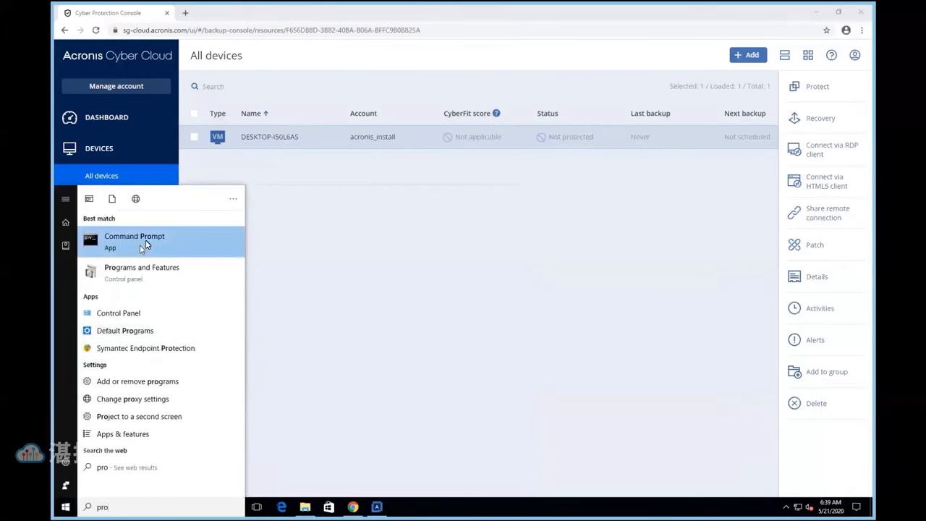
click(139, 275)
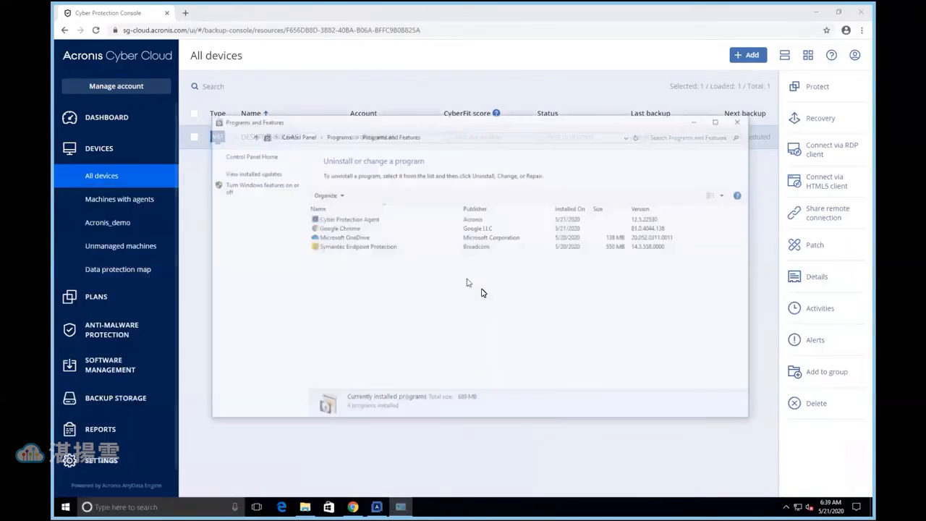
Start uninstalling Symantec Endpoint Protection from the remote Windows machine and allow it to make changes to the device
click(363, 248)
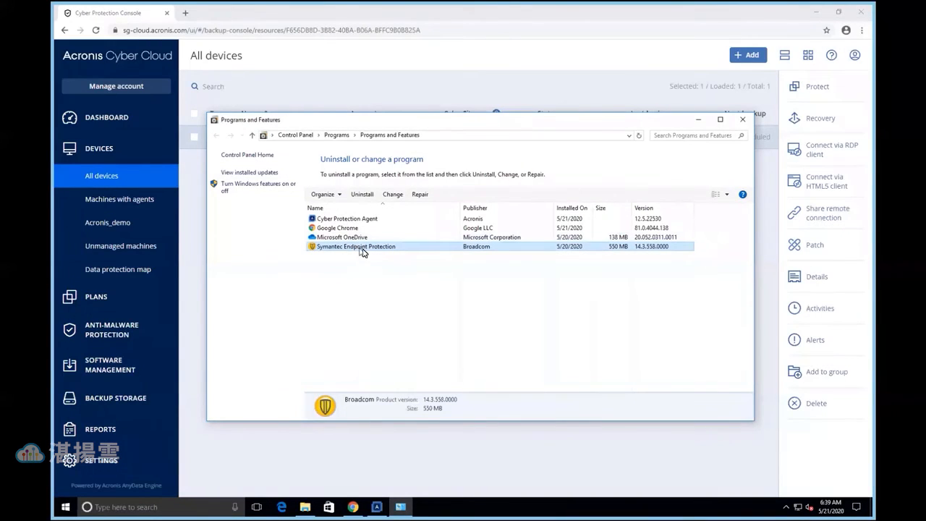
click(361, 194)
click(509, 254)
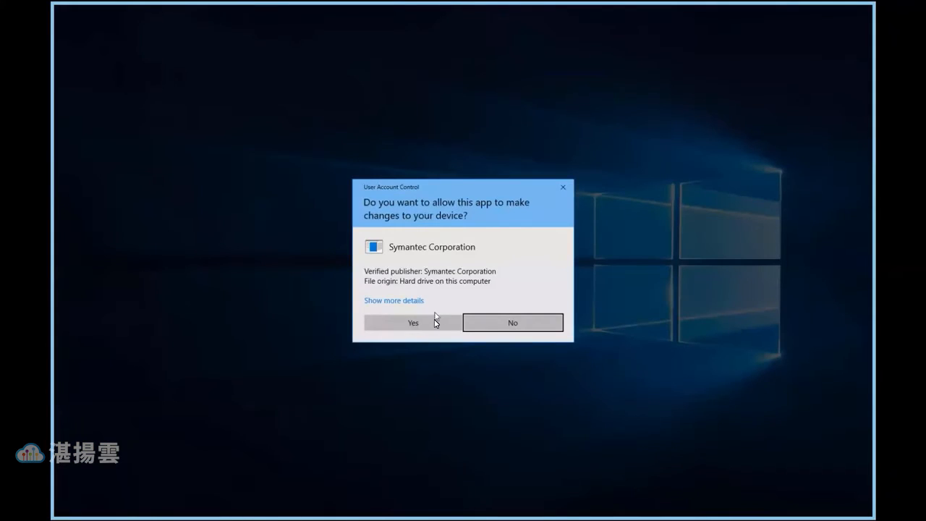
click(434, 319)
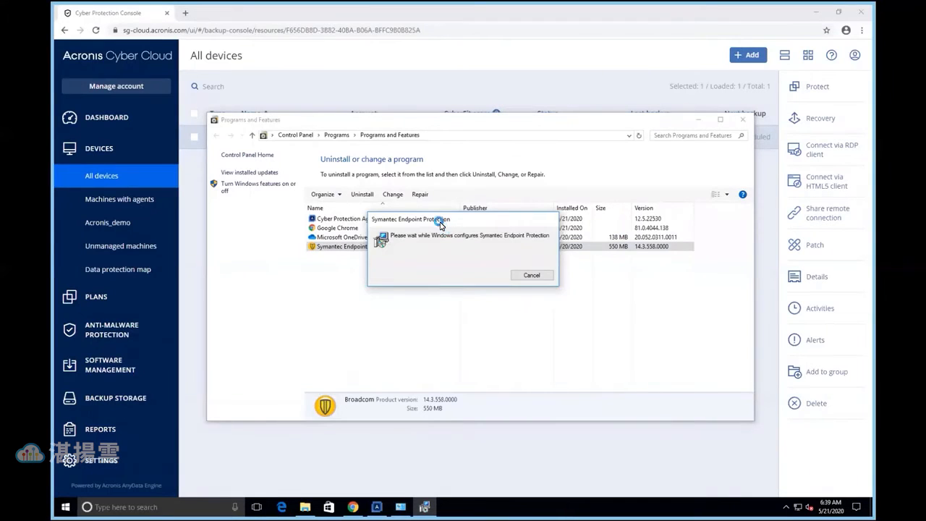
drag(438, 220, 459, 270)
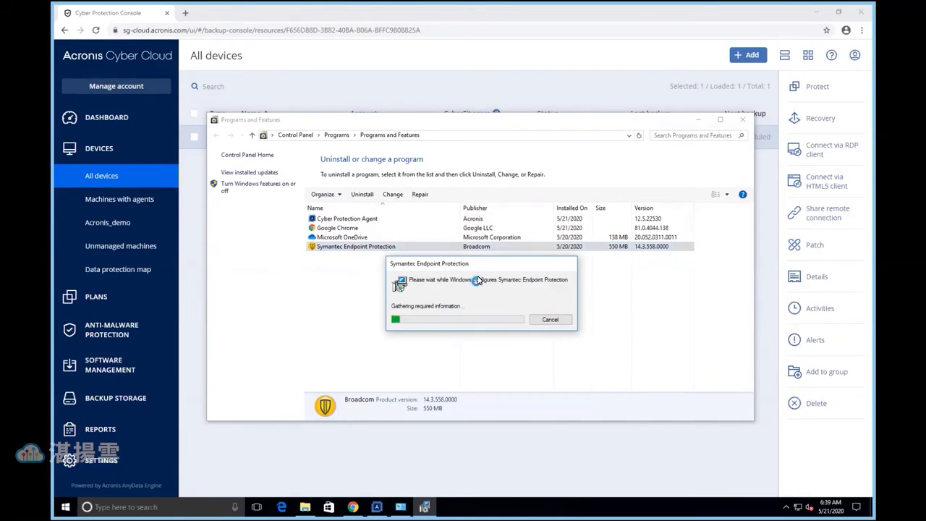
drag(471, 265, 472, 279)
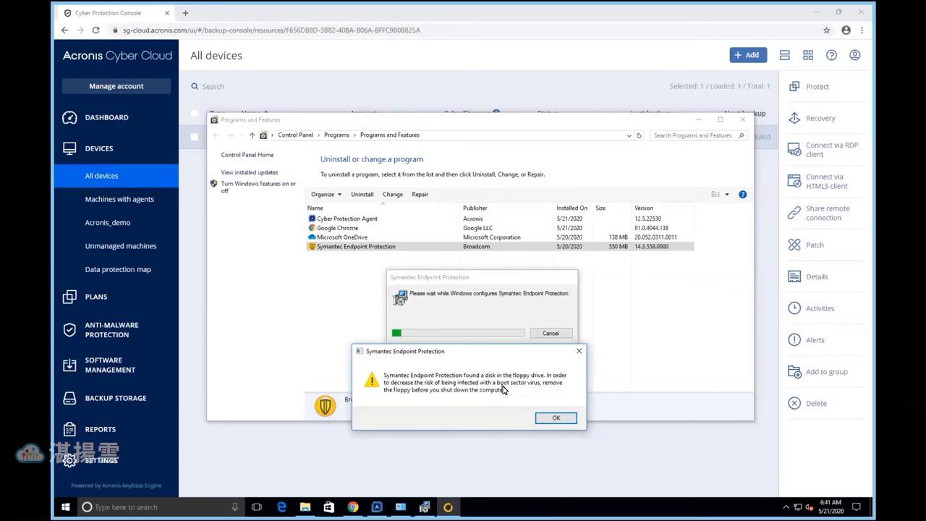
Acknowledge the first floppy disk warning, move the repeated one aside and decline the immediate restart requested by the uninstaller
click(547, 418)
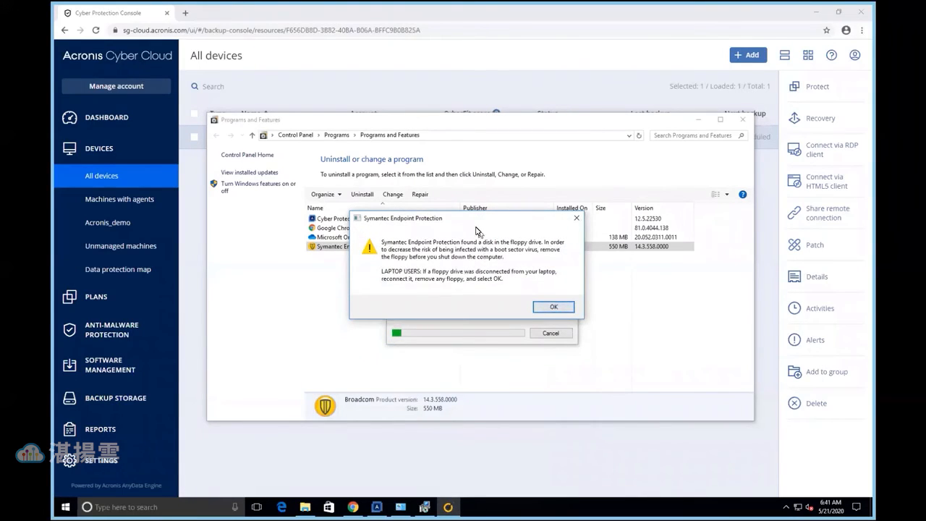
drag(472, 222, 478, 363)
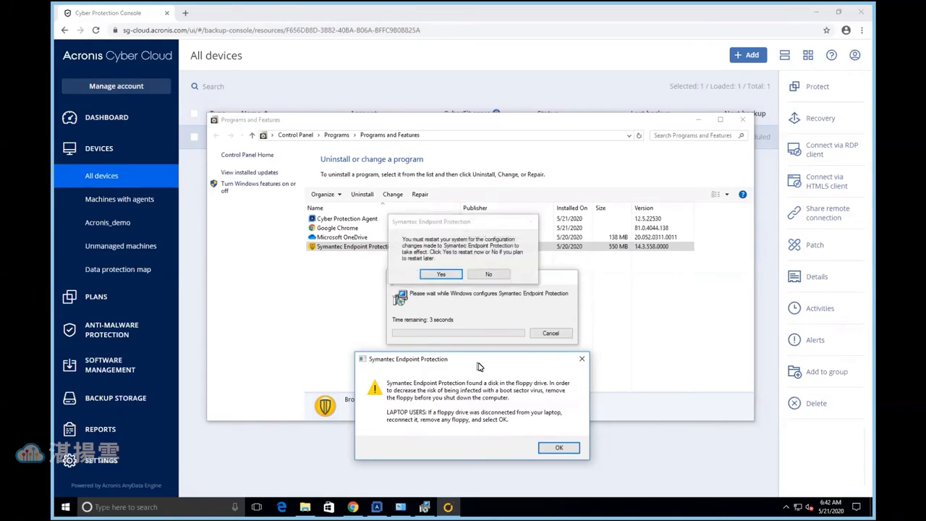
click(492, 273)
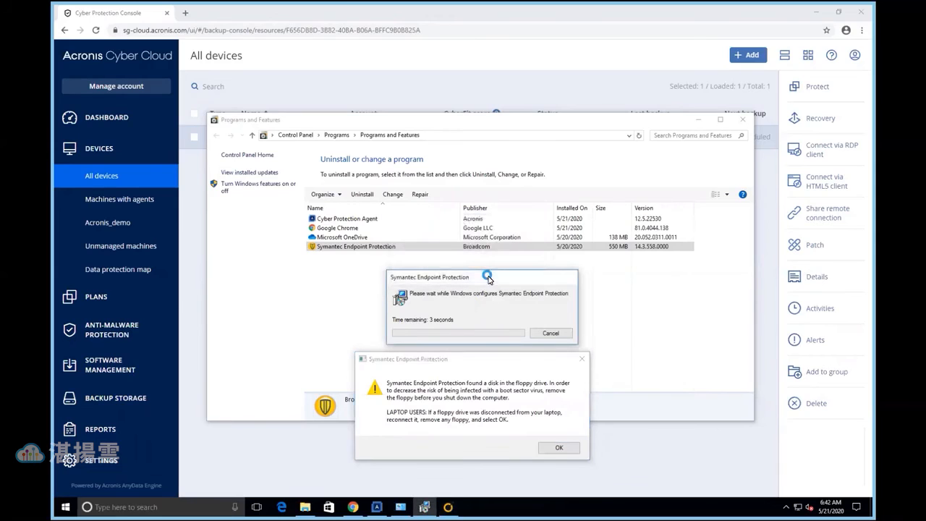
Return to the protection console, open the protection plans for device DESKTOP-I50L6AS and move the Symantec warning away from them
click(459, 88)
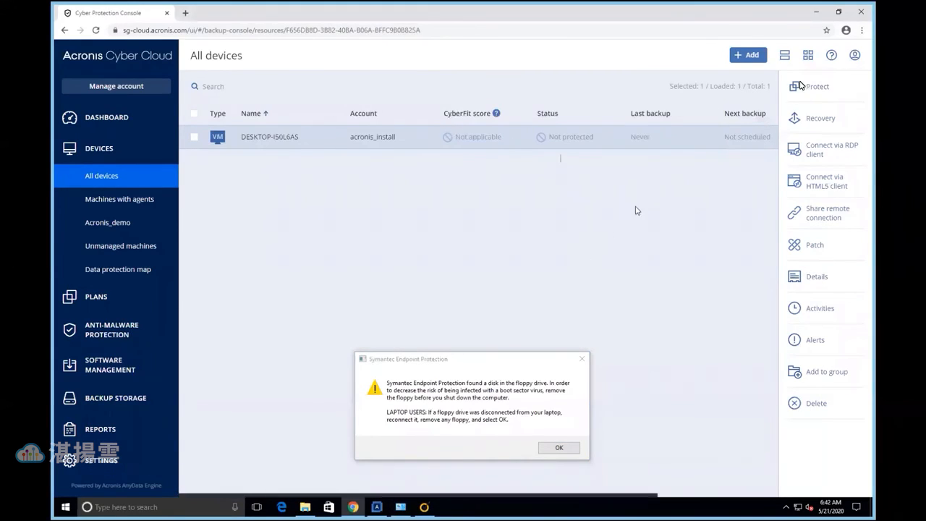
click(809, 85)
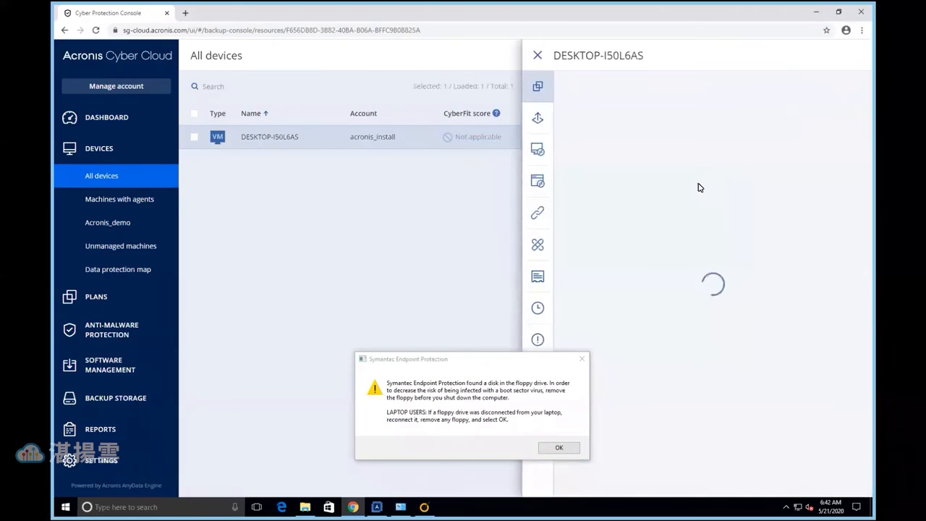
click(582, 359)
drag(478, 219, 433, 341)
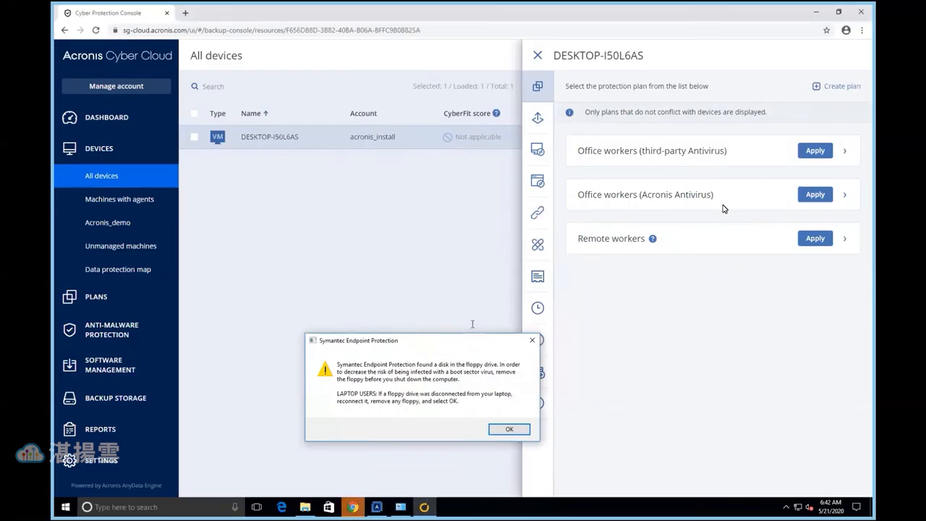
Review the Anti-malware Protection settings of the Office workers (Acronis Antivirus) plan and apply the plan to device DESKTOP-I50L6AS
click(845, 195)
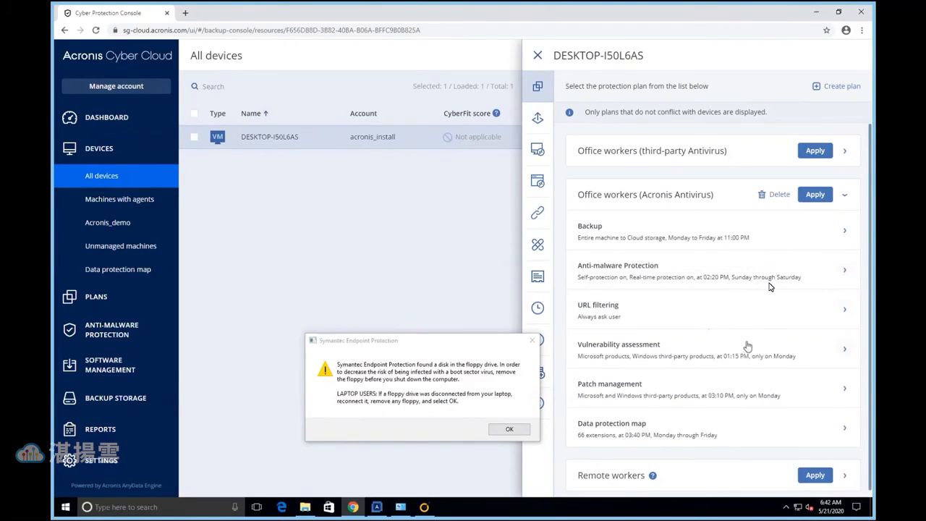
click(846, 270)
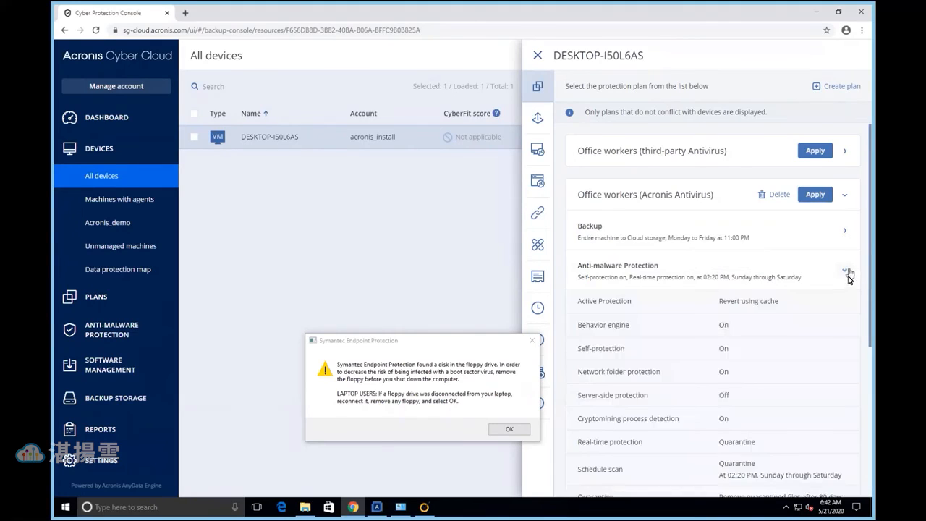
scroll(689, 311, down, 2)
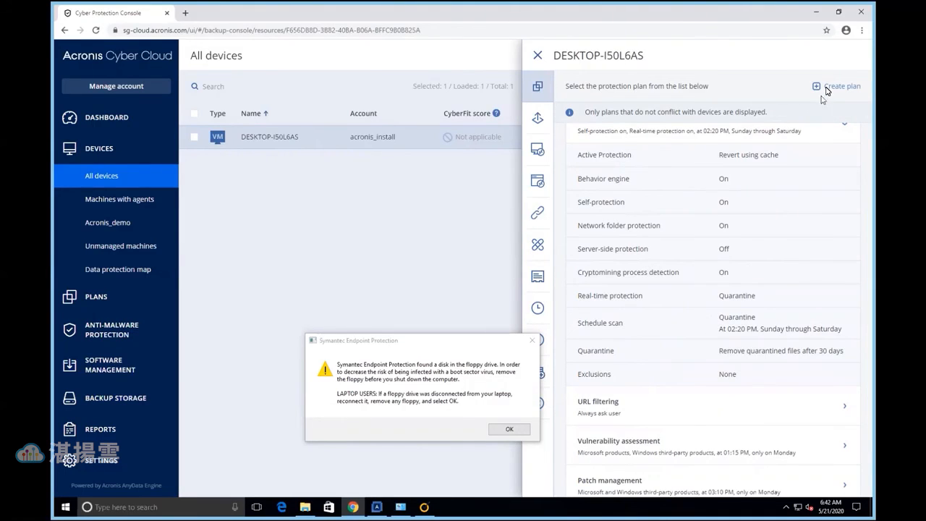
scroll(798, 220, up, 1)
scroll(798, 210, up, 2)
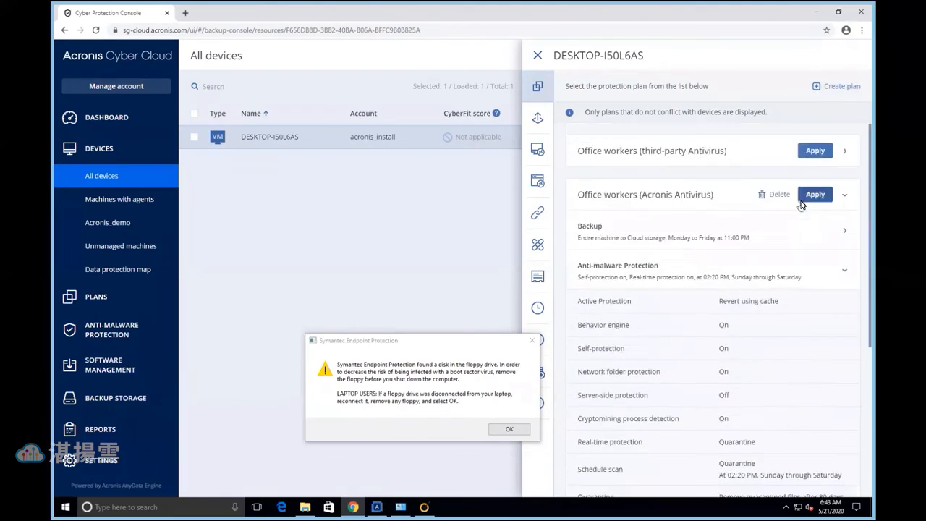
click(810, 195)
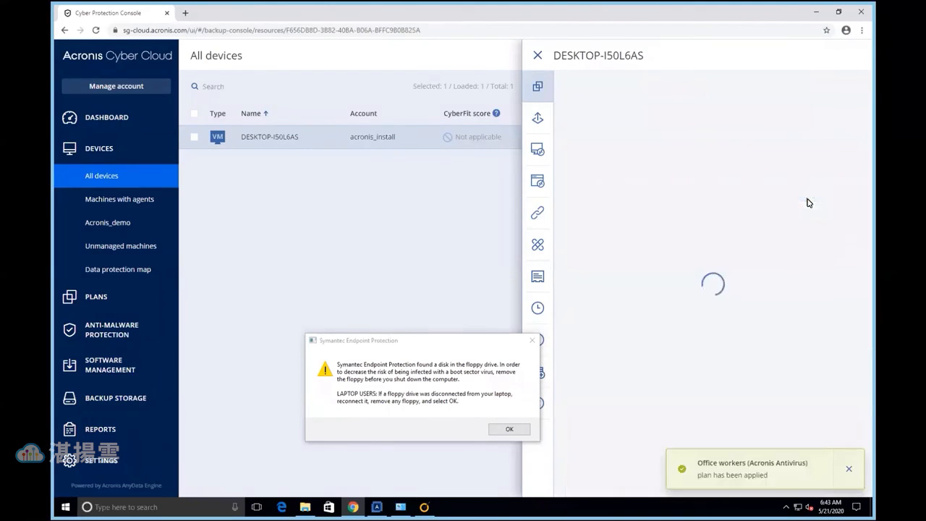
click(537, 55)
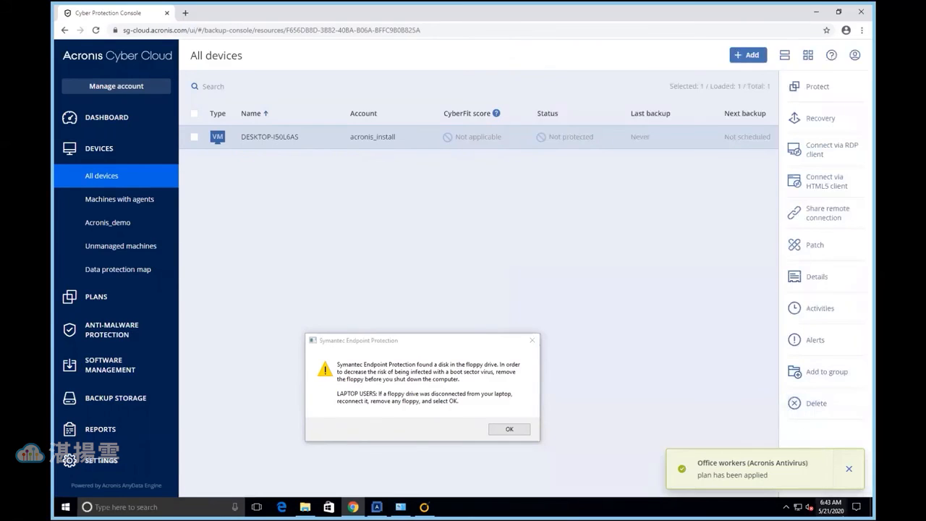
Check the Acronis Cyber Protection Monitor status and the hidden notification area programs on the remote machine
click(785, 508)
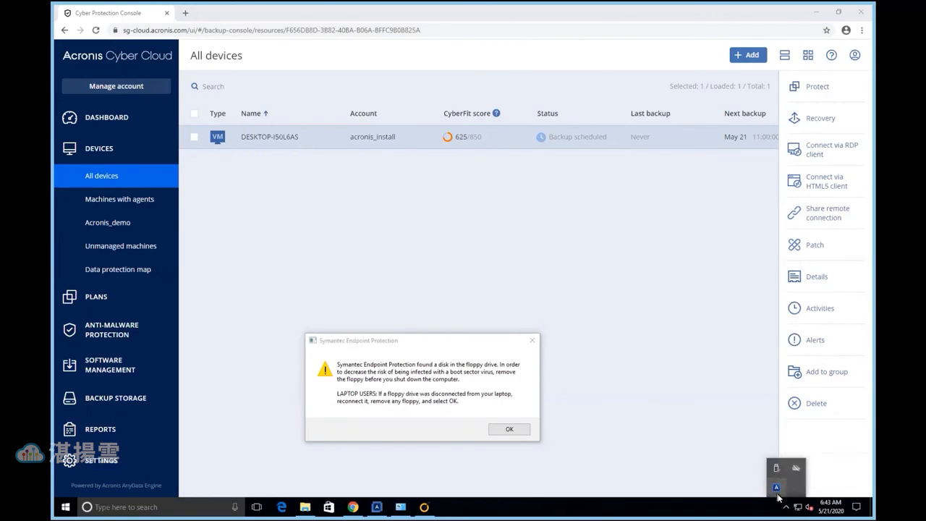
click(776, 488)
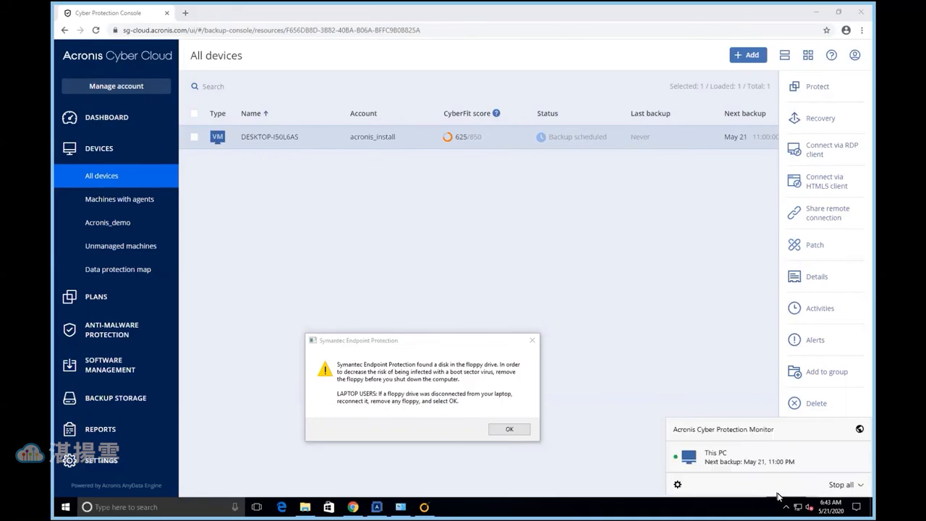
click(784, 502)
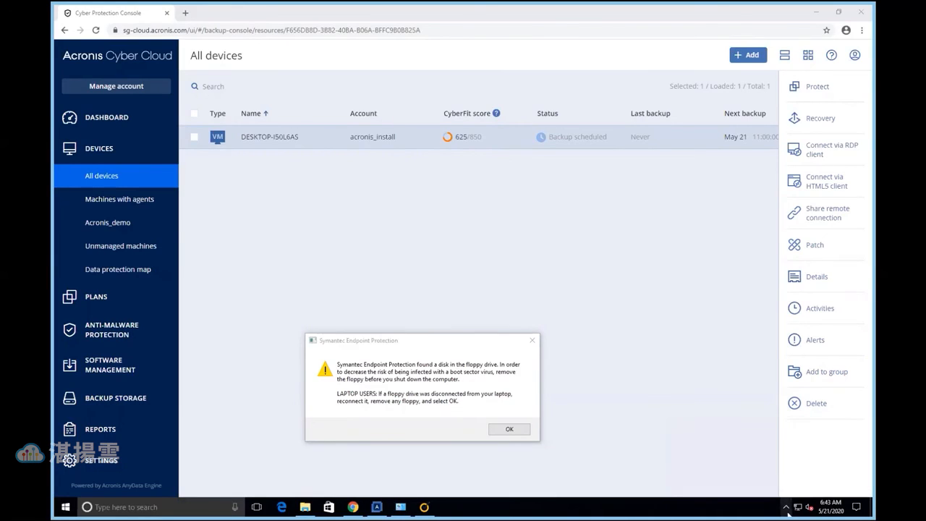
click(781, 501)
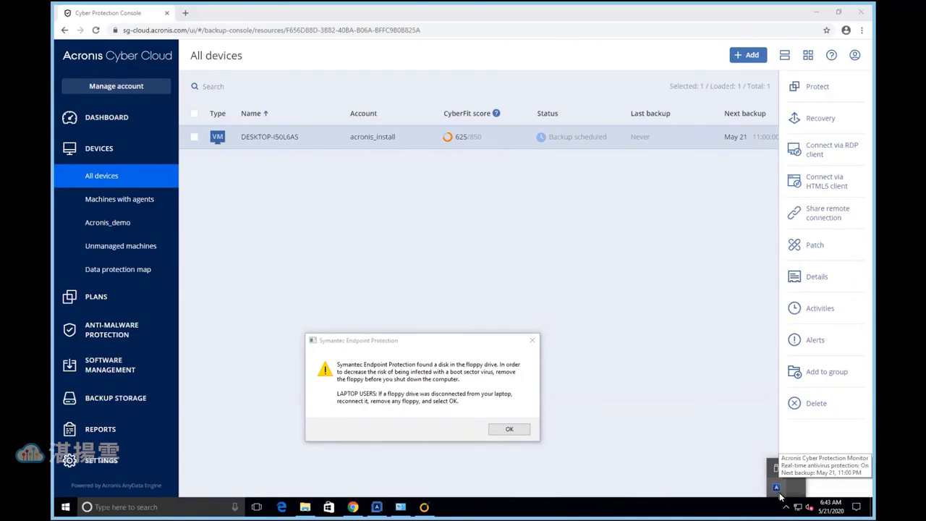
Dismiss the Symantec floppy disk warning and restart the remote Windows machine, leaving the full-screen console view
click(514, 429)
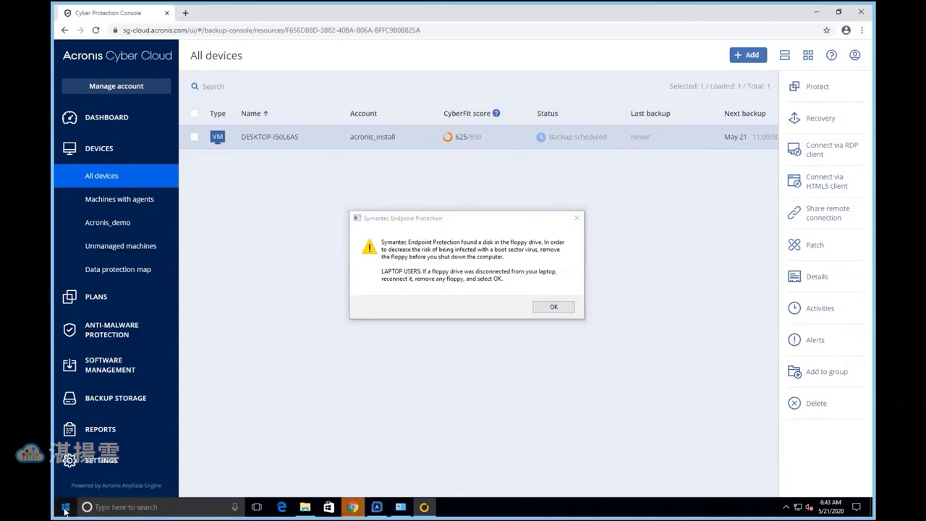
click(65, 507)
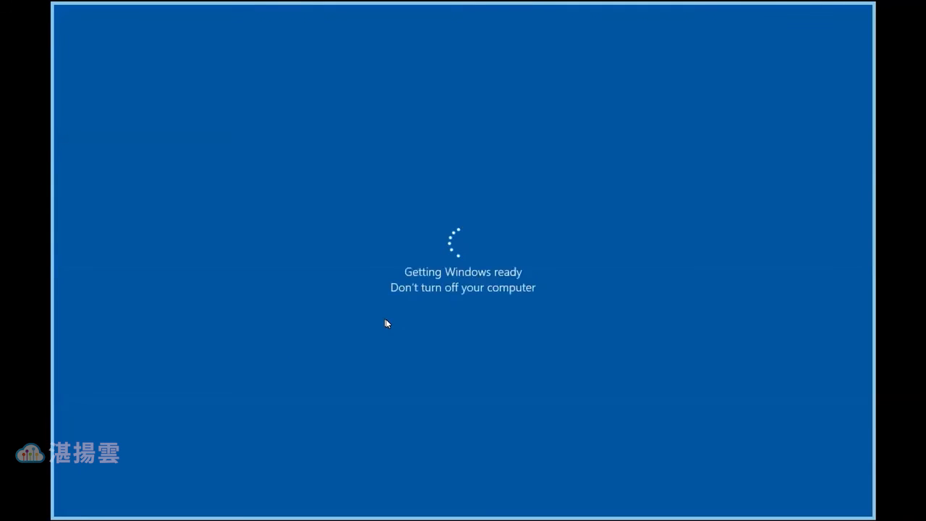
key(Escape)
Switch to the local Chrome login window and sign in to Acronis Cyber Cloud with the account password, without saving it
click(66, 511)
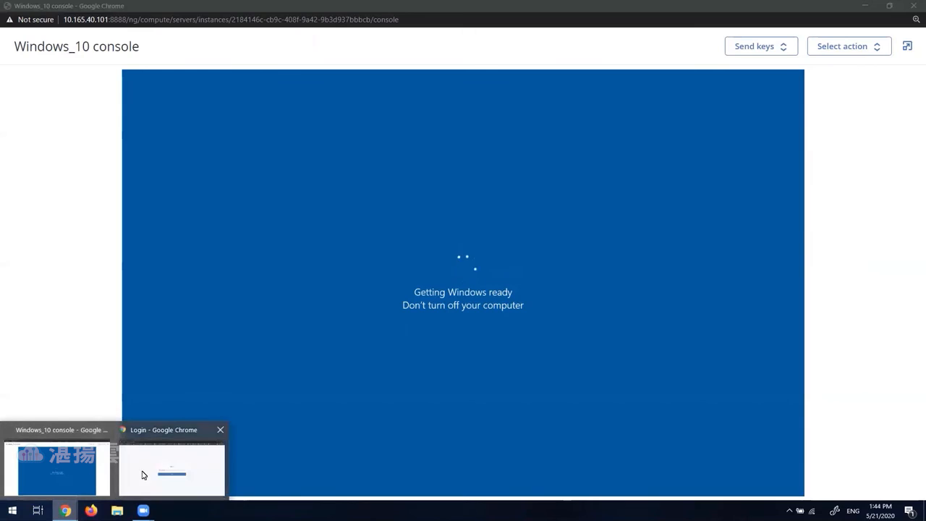
click(143, 474)
click(443, 304)
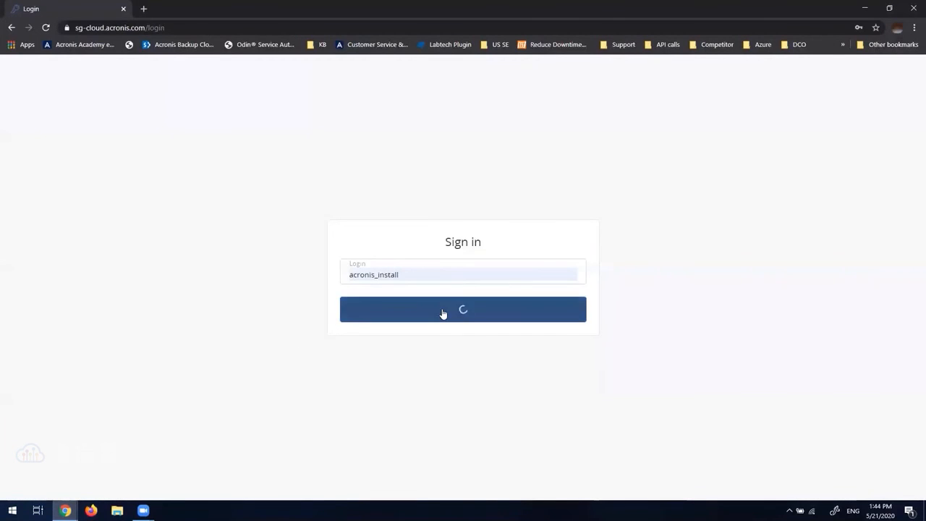
text(••••••)
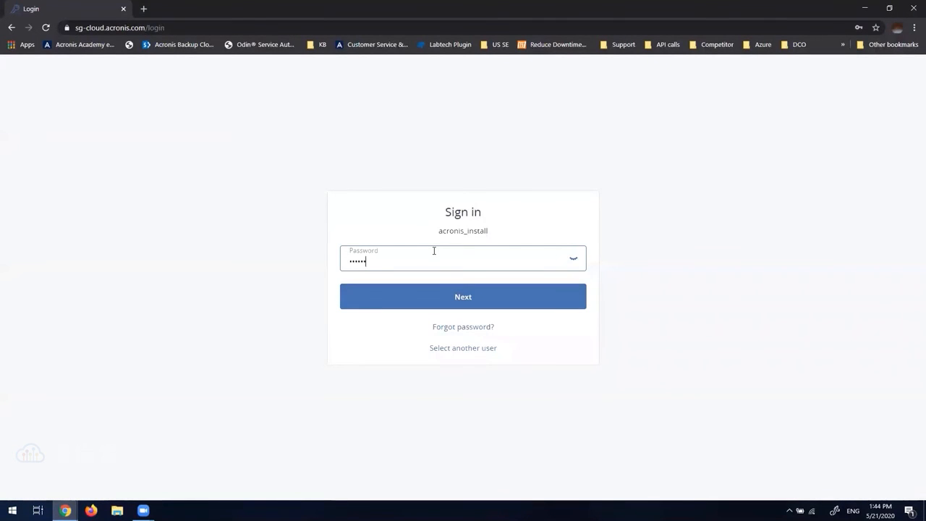
text(•)
key(Return)
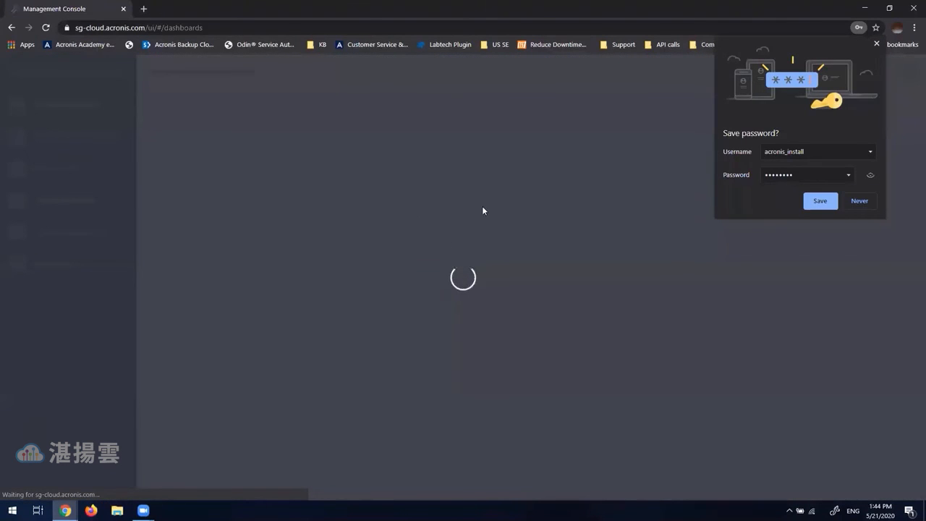
click(876, 44)
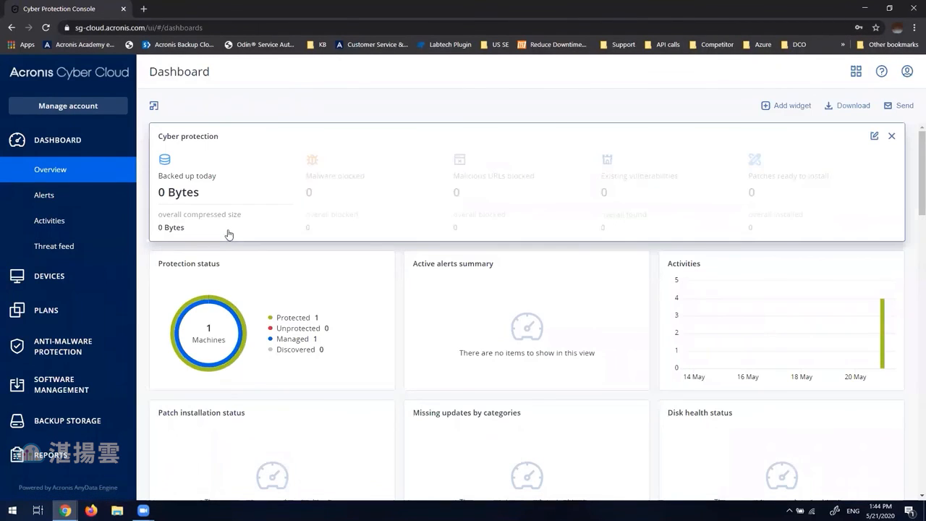
Open All devices in the console and change the device cards to the table view
click(75, 281)
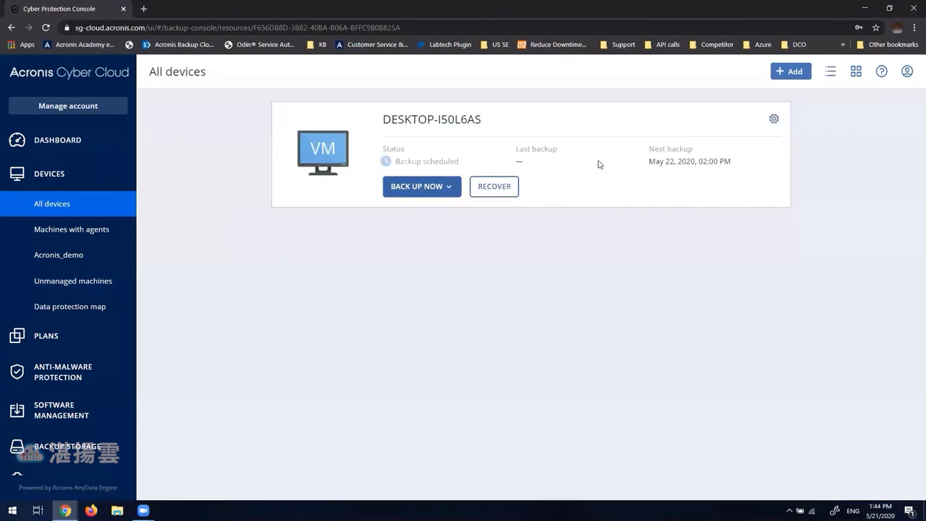
click(829, 72)
click(830, 72)
click(830, 72)
Examine the Office workers (Acronis Antivirus) plan applied to DESKTOP-I50L6AS and its run options, and close the device's plan details
click(653, 156)
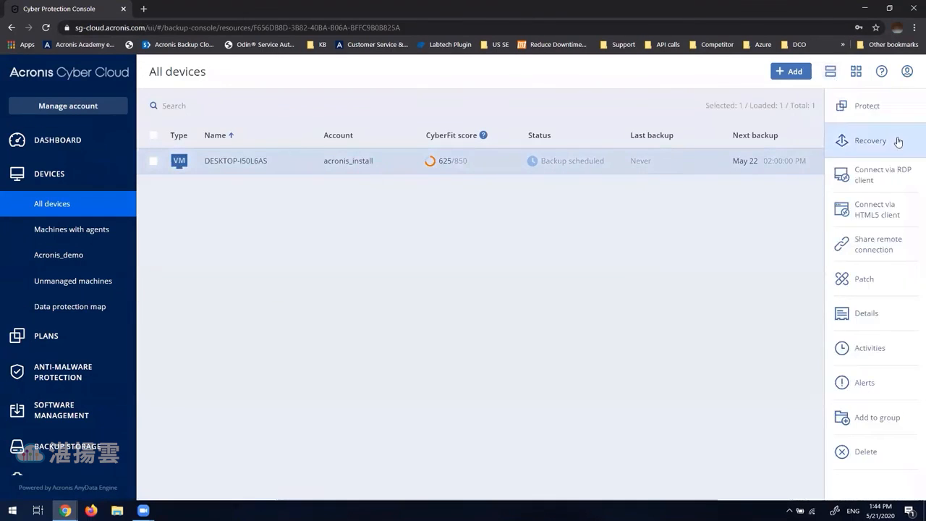
click(902, 114)
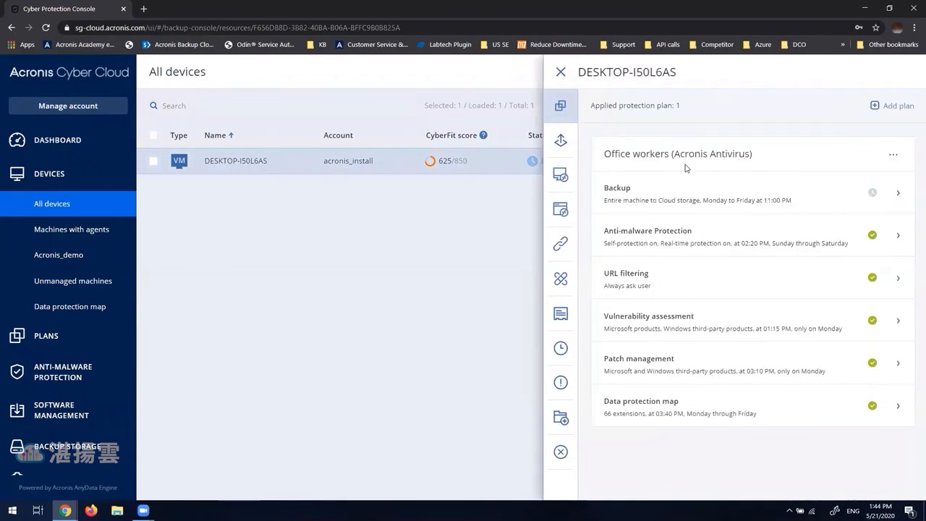
mouse_move(717, 238)
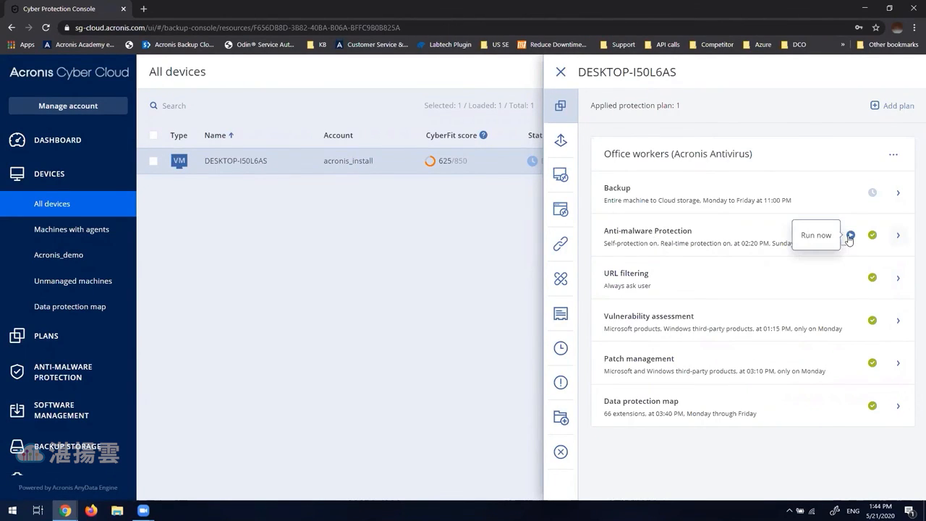
click(854, 192)
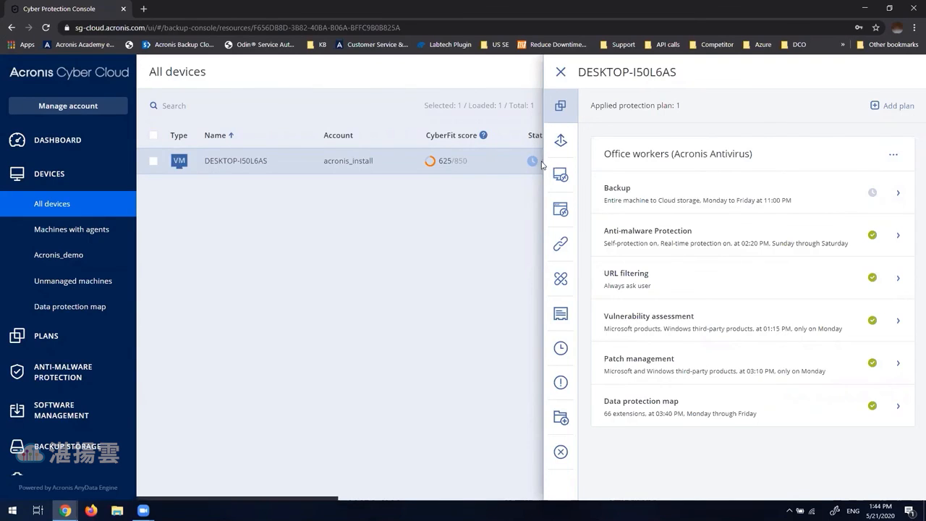
click(561, 72)
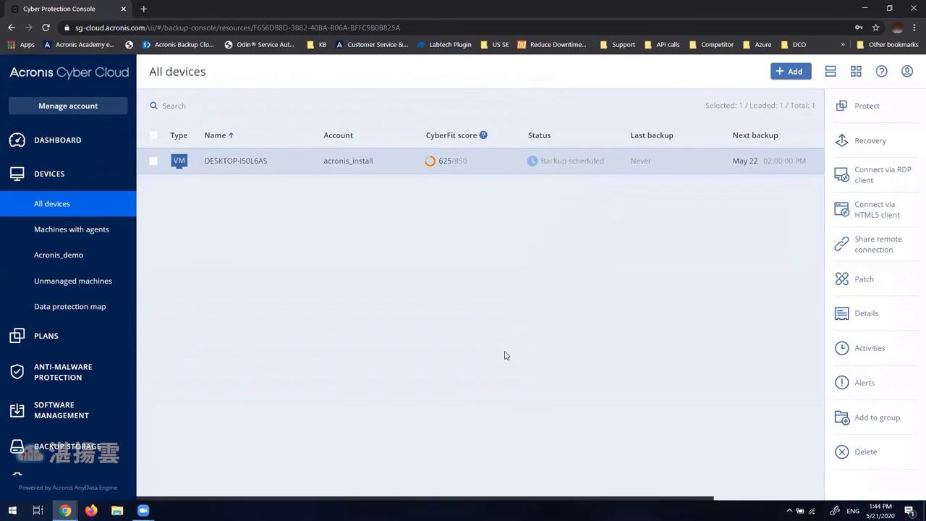